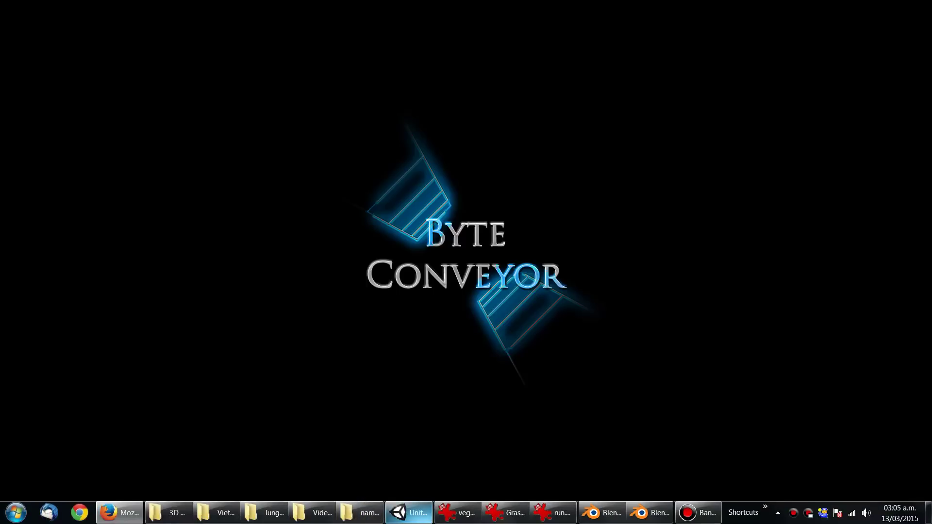
- Switch to the Unity editor and inspect the Type63 tank in the scene from several angles
click(409, 513)
click(408, 512)
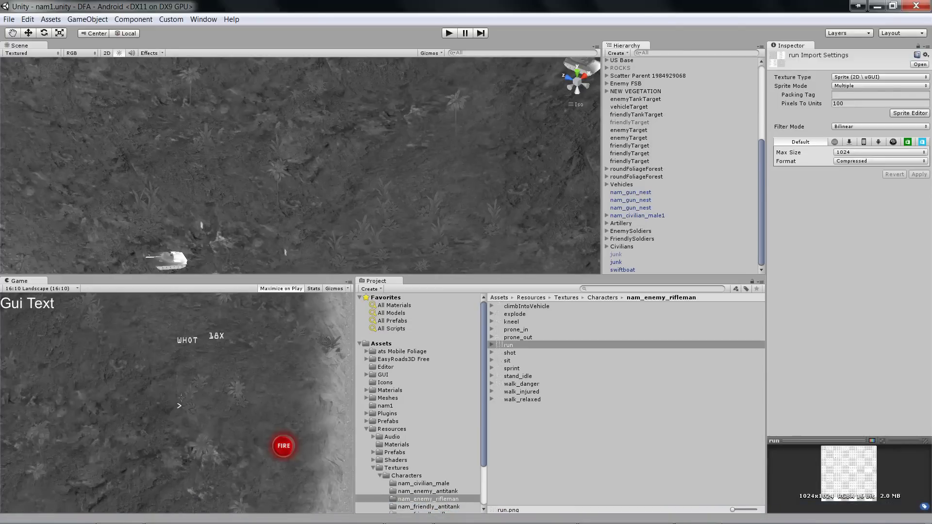
alt+drag(224, 165, 369, 165)
middle_drag(369, 165, 237, 140)
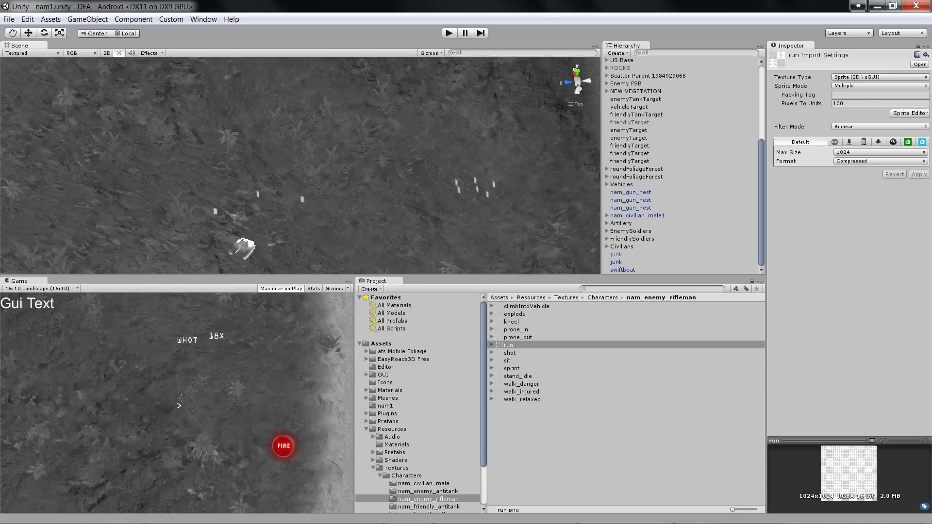
middle_drag(243, 248, 289, 179)
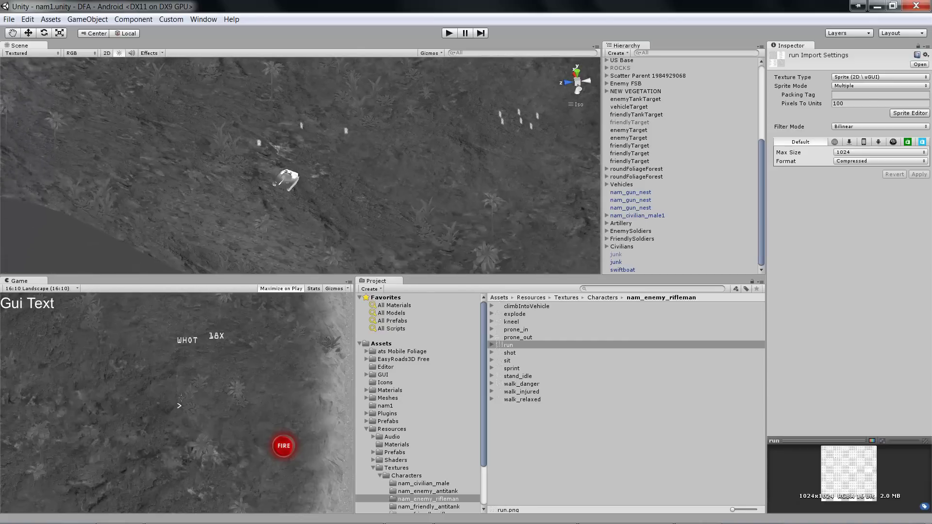
alt+drag(289, 180, 238, 186)
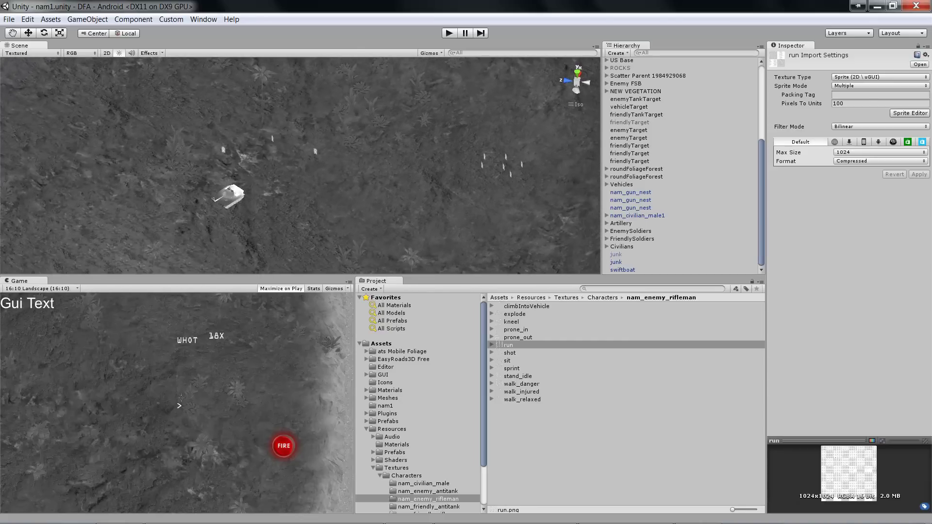
click(230, 194)
alt+drag(230, 194, 161, 189)
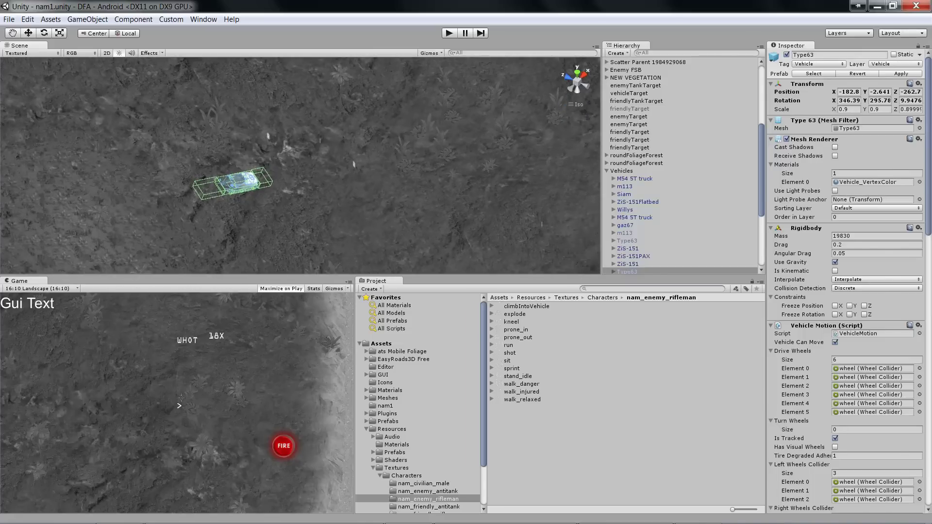
click(234, 216)
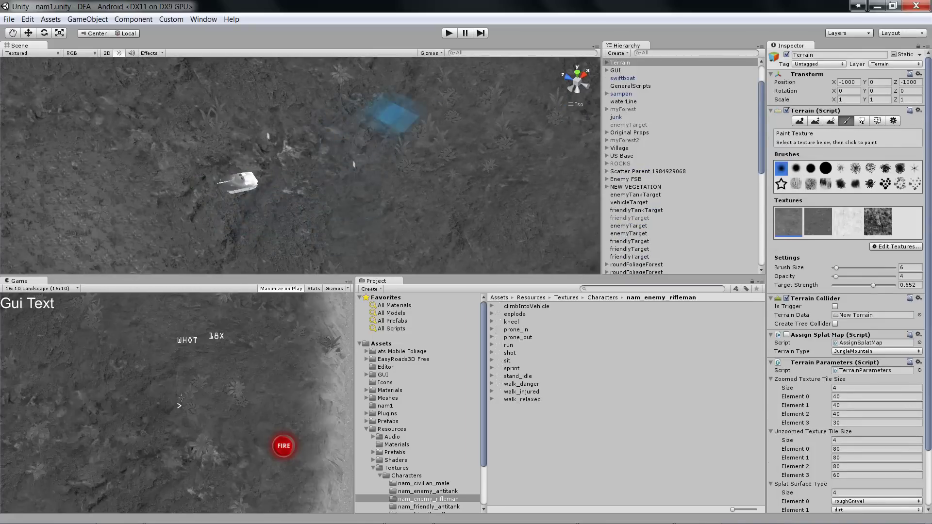
- Select the palm tree near the tank in the scene and examine it at close and far range
middle_drag(433, 134, 425, 204)
click(616, 117)
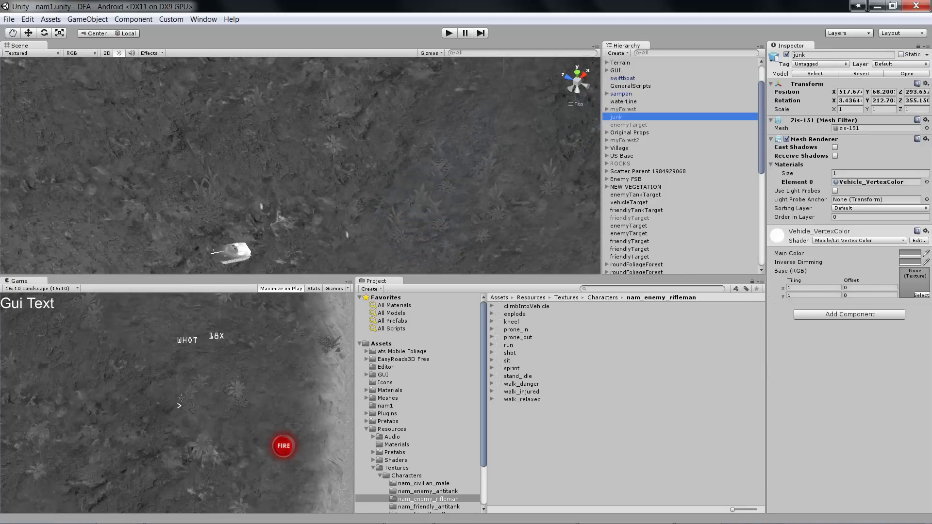
click(333, 148)
scroll(333, 148, up, 12)
scroll(300, 166, down, 6)
middle_drag(300, 166, 239, 147)
scroll(300, 166, down, 12)
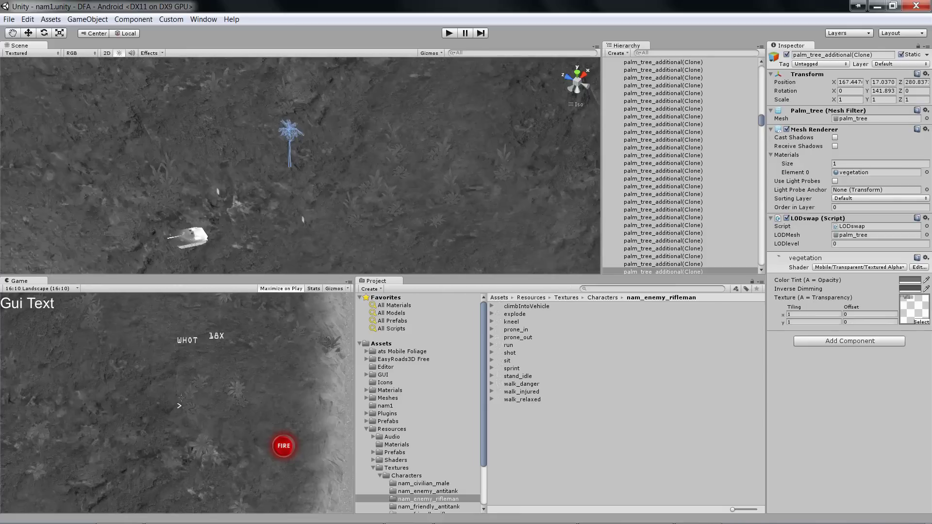
scroll(300, 165, up, 15)
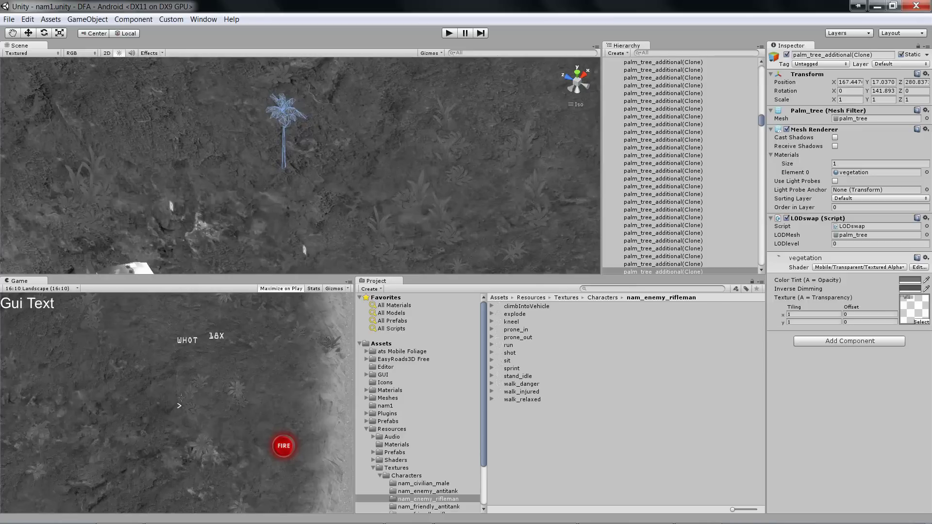
scroll(300, 165, up, 3)
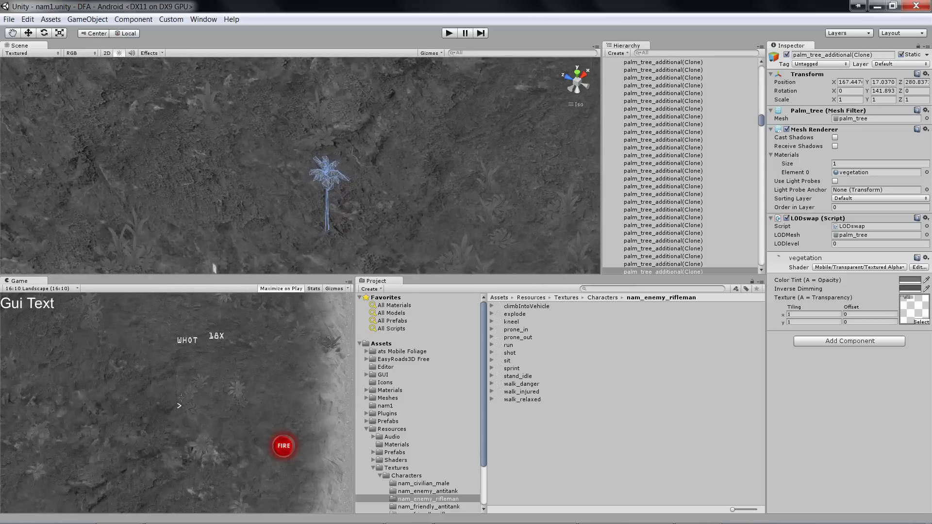
scroll(300, 166, down, 12)
middle_drag(300, 166, 331, 134)
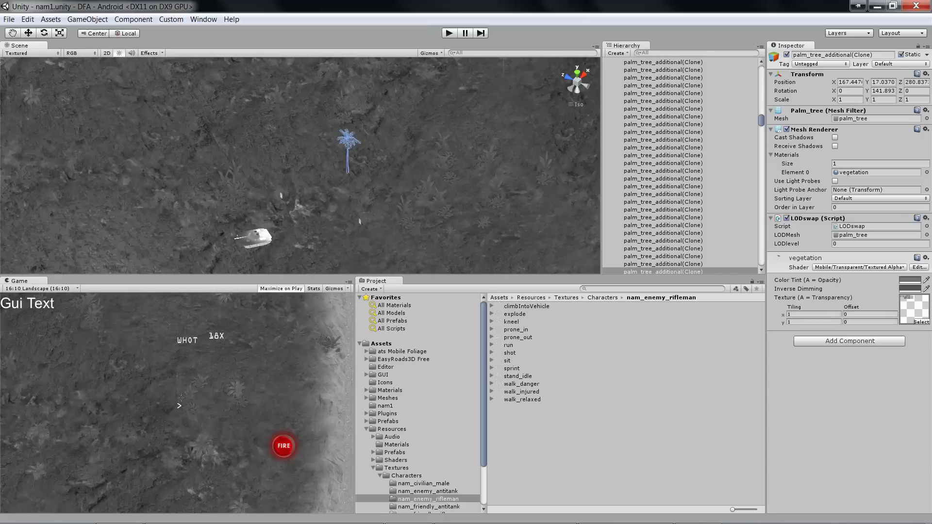
- Find the soldiers near the tank and select the nam_enemy_TYPE63CREW soldier in the scene
alt+drag(300, 166, 416, 165)
middle_drag(417, 166, 209, 162)
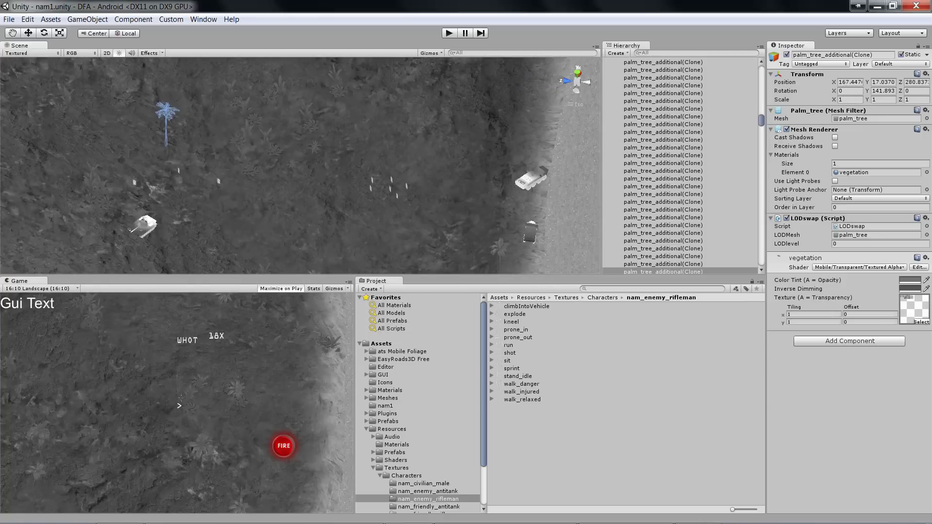
middle_drag(300, 165, 367, 130)
scroll(300, 166, up, 10)
middle_drag(300, 166, 380, 220)
scroll(300, 166, up, 2)
right_drag(422, 166, 427, 167)
click(359, 177)
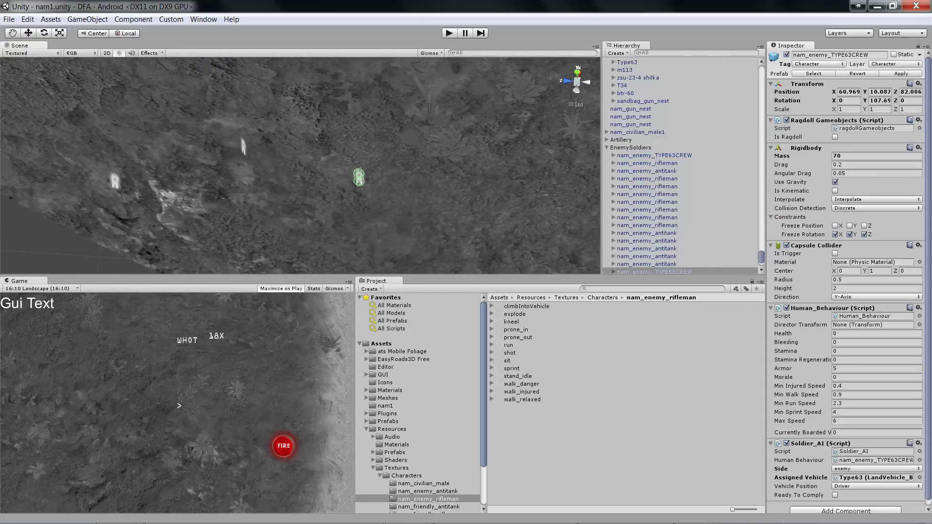
- Examine how the selected crew soldier and the soldiers beside it look from different viewing angles
middle_drag(360, 178, 275, 176)
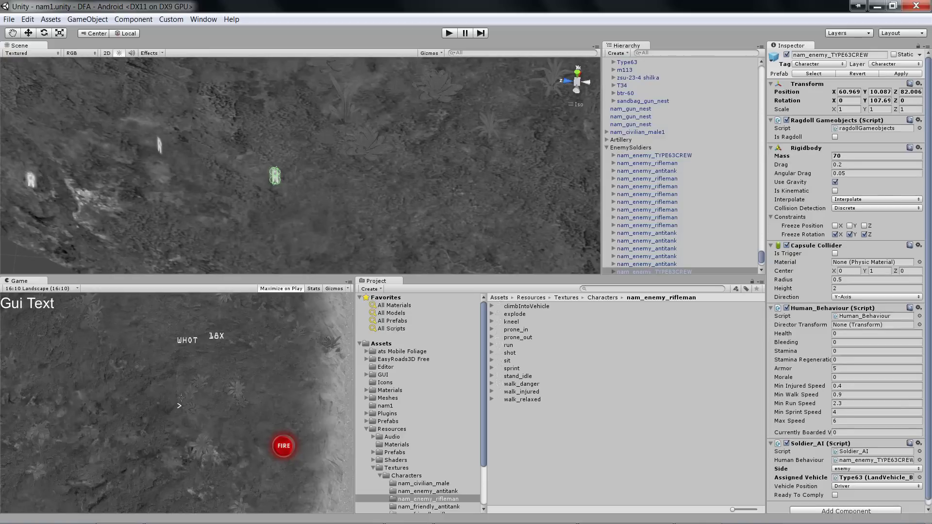
alt+drag(275, 176, 238, 176)
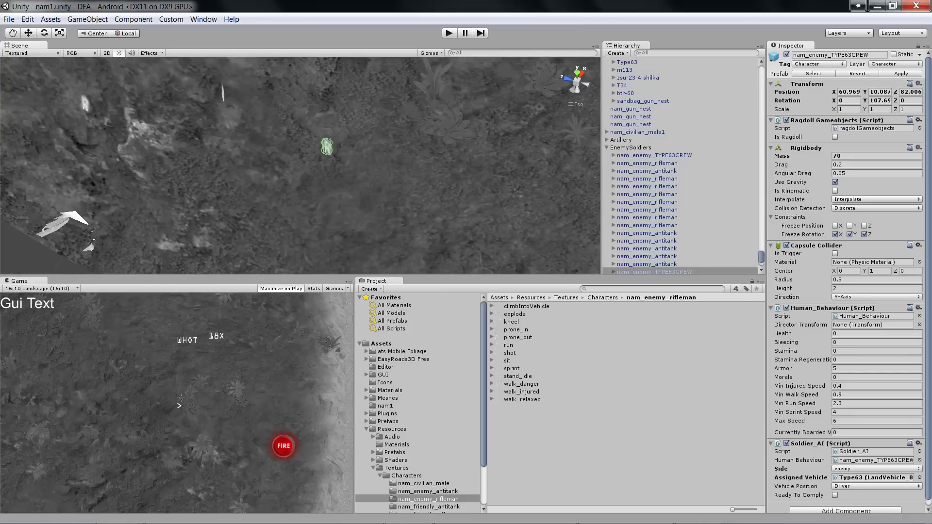
middle_drag(300, 166, 175, 145)
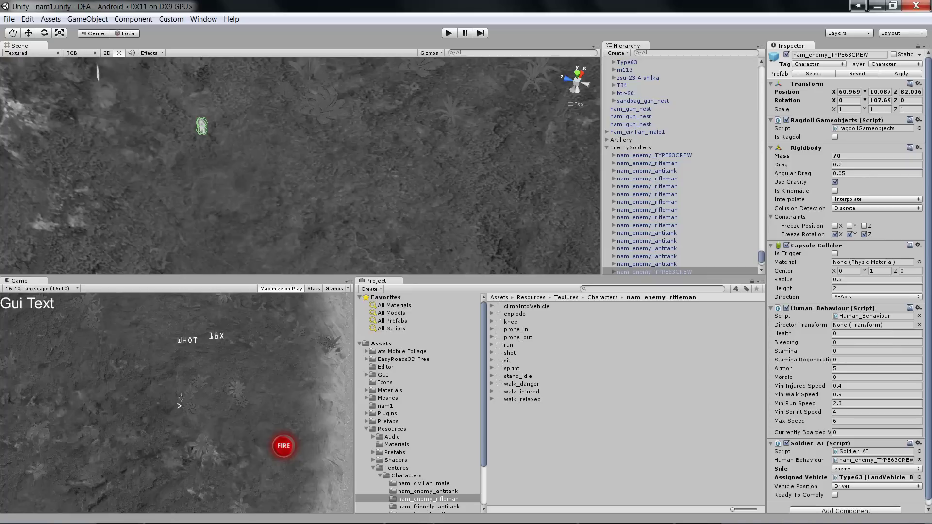
key(f)
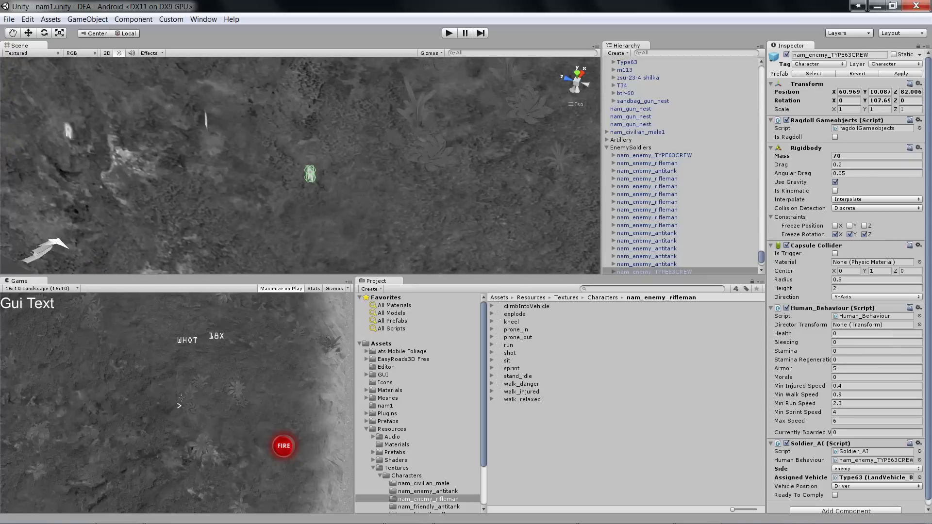
alt+drag(300, 165, 397, 165)
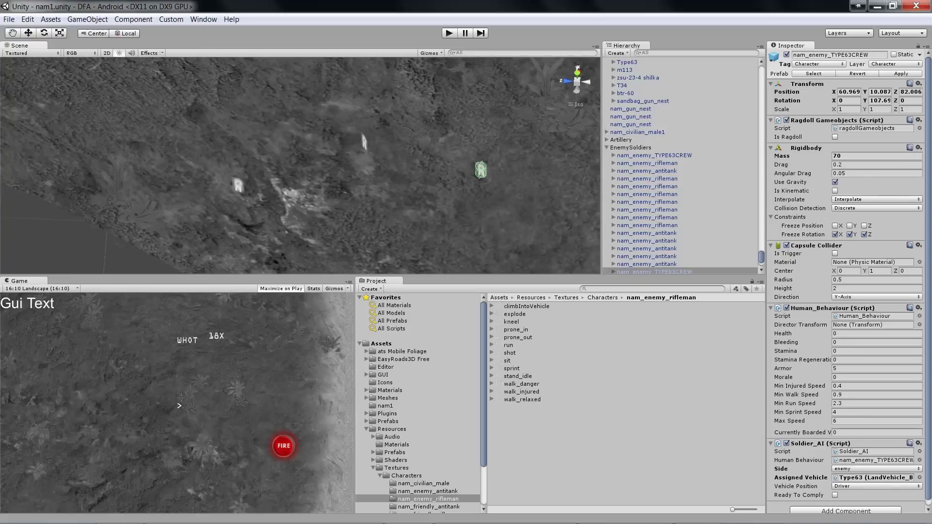
middle_drag(300, 166, 337, 100)
alt+drag(336, 100, 351, 88)
middle_drag(300, 165, 285, 199)
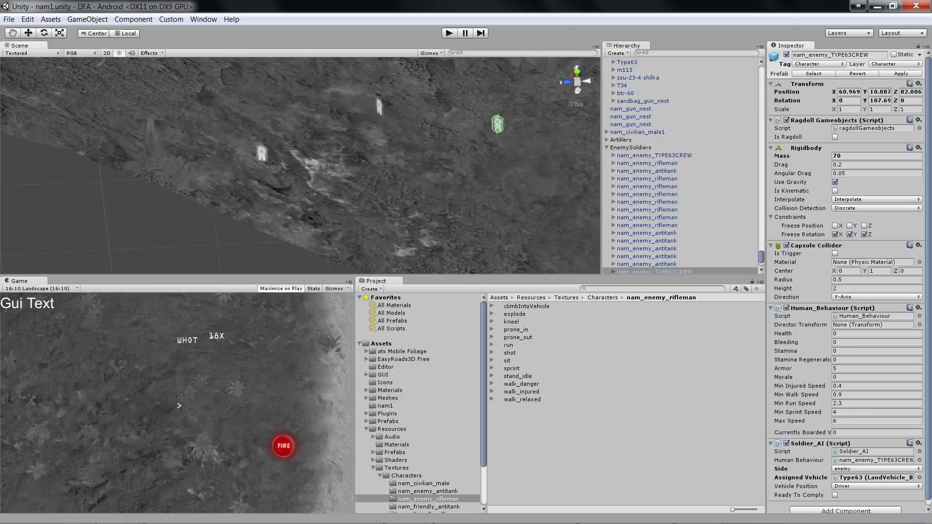
- Switch to IrfanView to look over the run.png soldier sprite sheet, and close it when finished
click(554, 515)
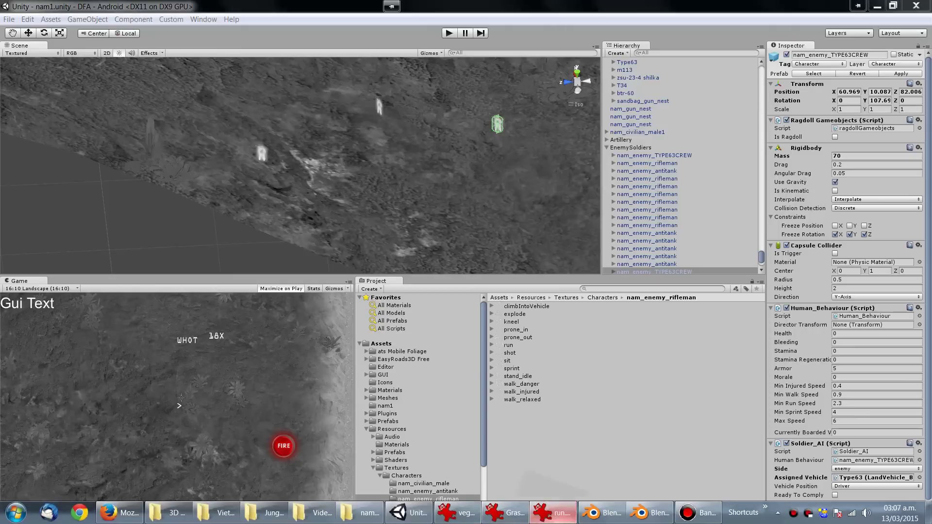
click(554, 512)
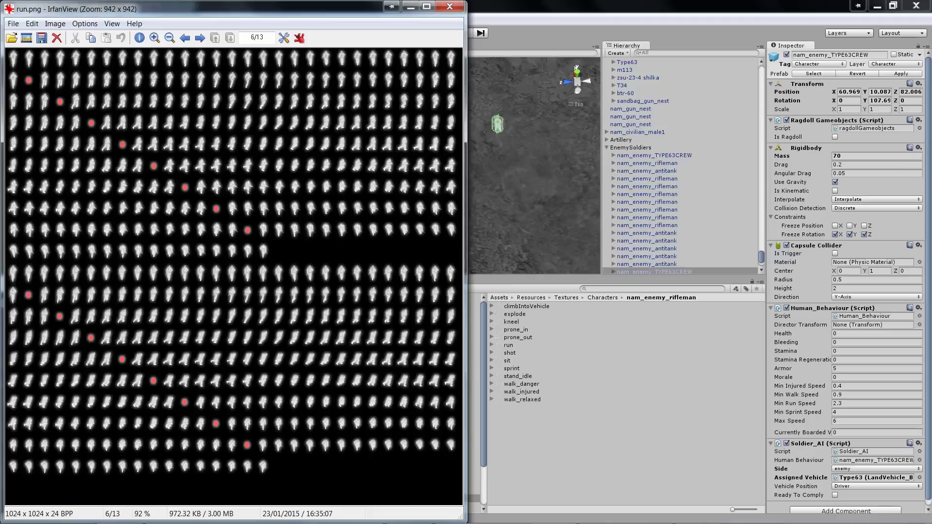
click(449, 6)
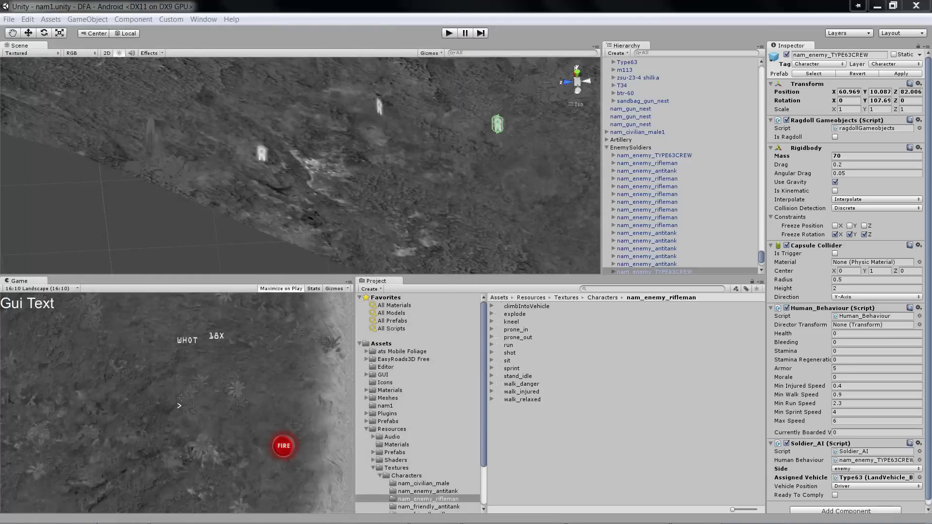
- Move away from the tank to the jungle area and select a bent palm tree in the scene
key(Right)
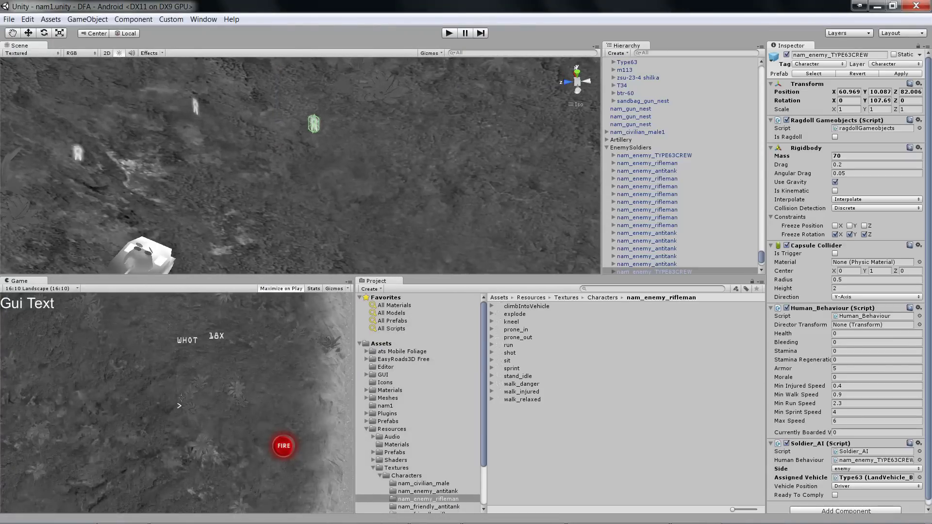
middle_drag(300, 166, 193, 100)
scroll(300, 166, down, 14)
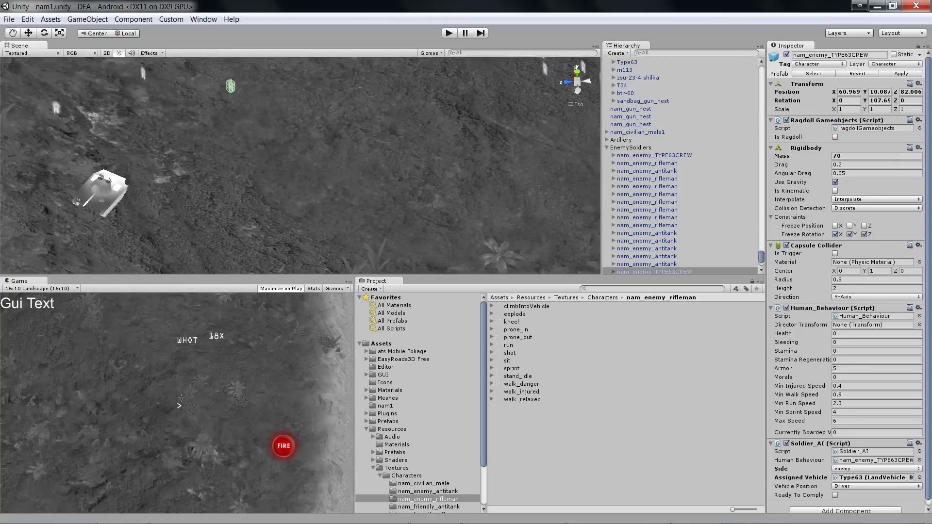
scroll(300, 166, down, 2)
right_drag(300, 166, 362, 82)
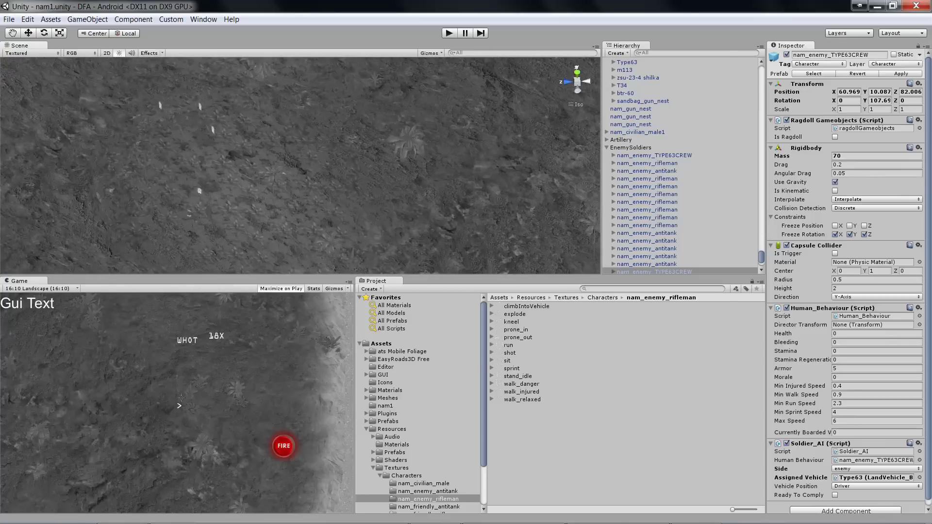
click(407, 143)
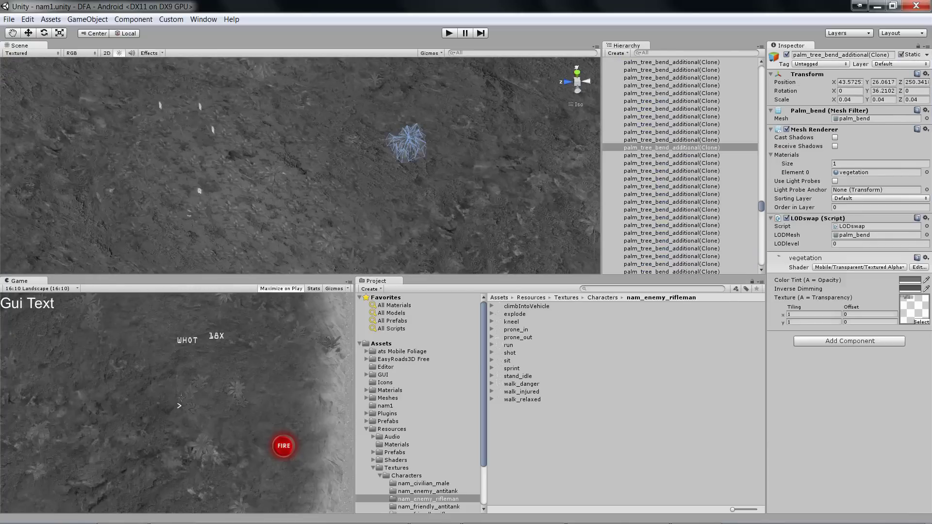
- Examine the jungle palm trees up close and from different viewing angles
right_drag(407, 143, 447, 165)
key(Up)
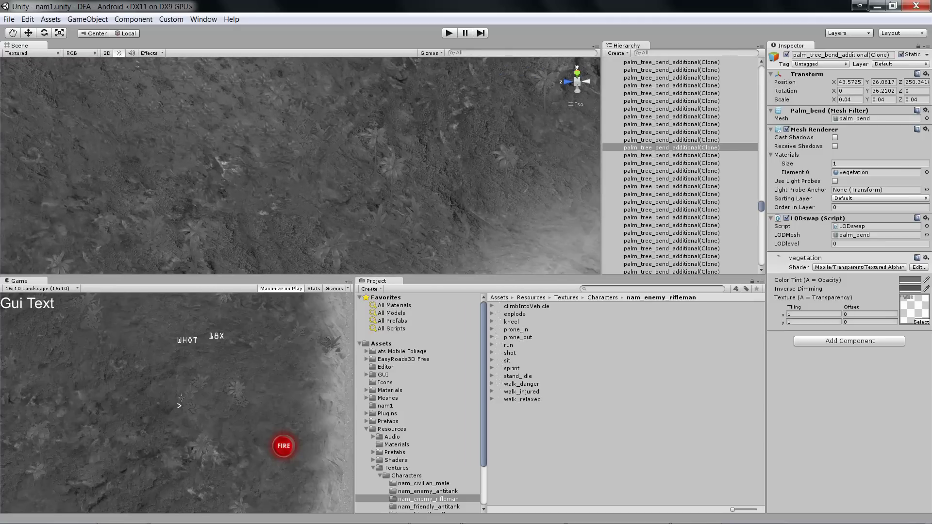
key(Up)
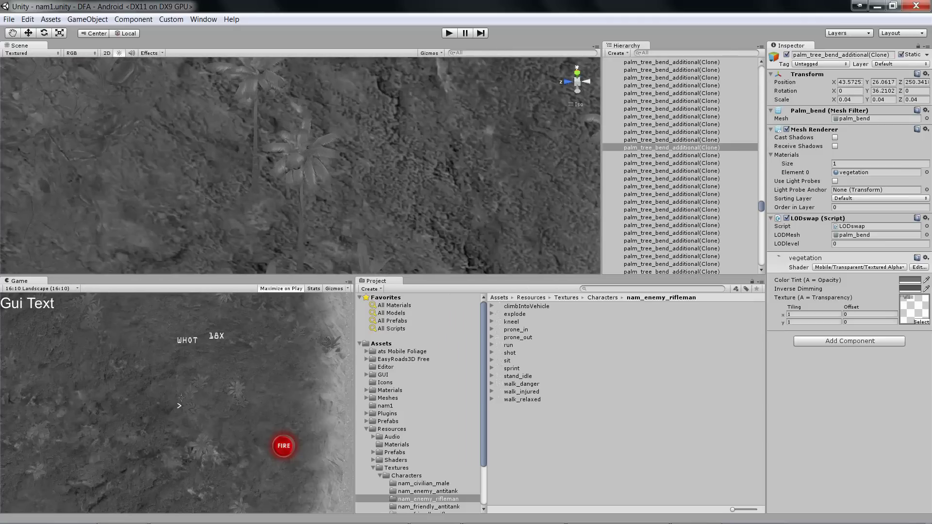
right_drag(301, 165, 304, 219)
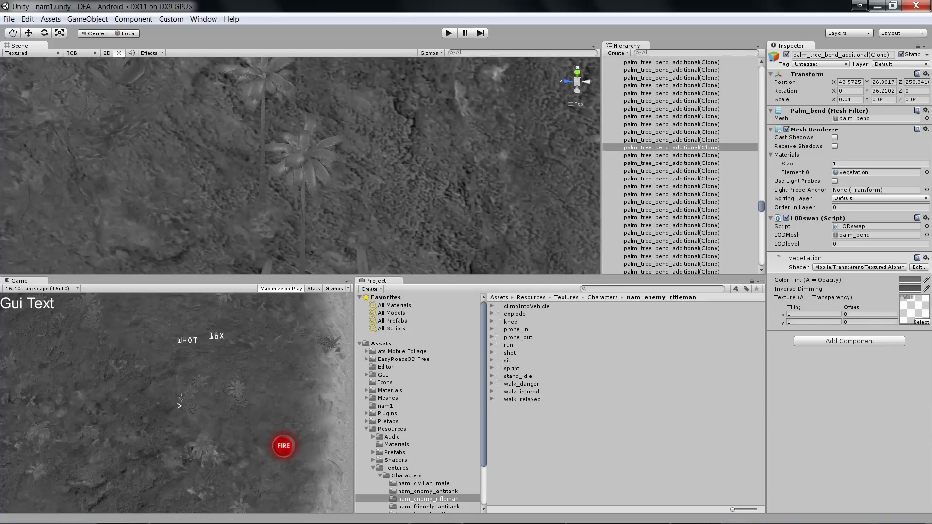
scroll(301, 165, down, 12)
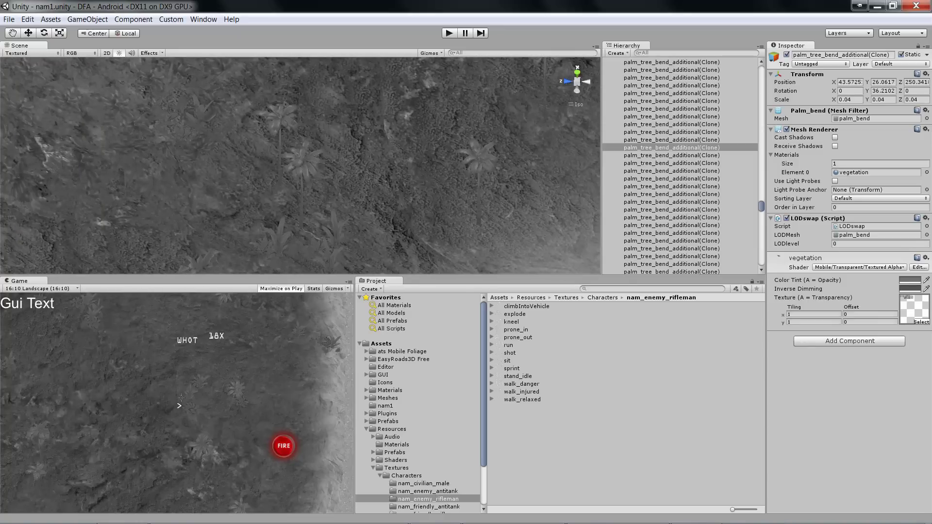
scroll(301, 165, up, 6)
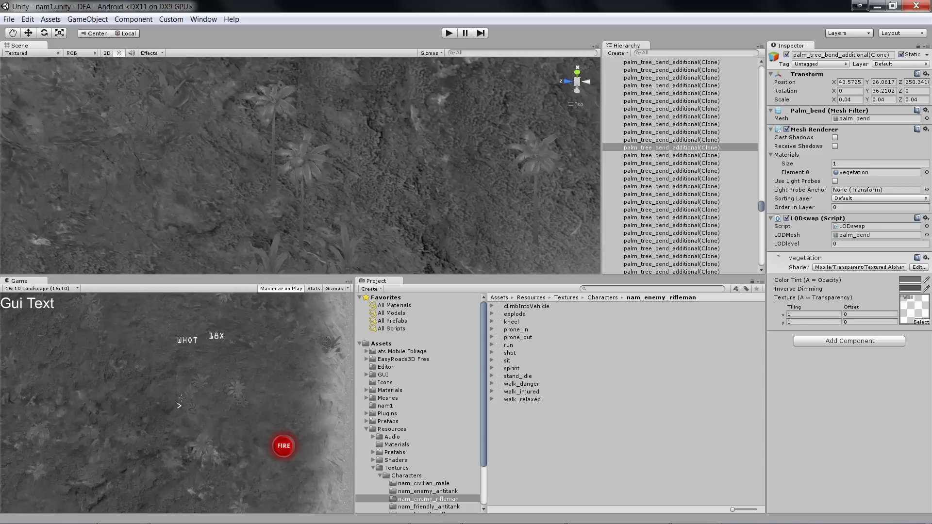
alt+drag(300, 166, 374, 168)
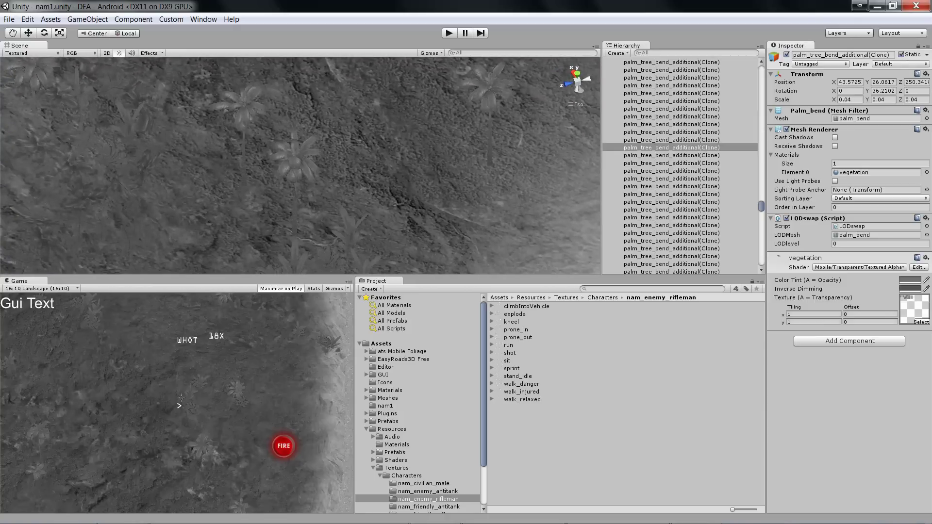
alt+drag(374, 167, 292, 166)
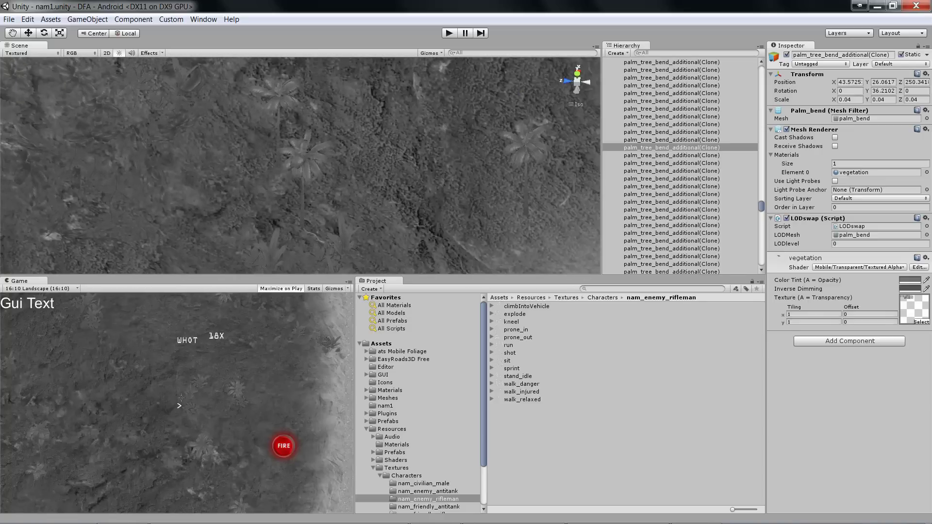
- Switch to Blender and inspect the palm_tree model in palm_tree.blend from different angles
mouse_move(515, 522)
click(593, 513)
click(593, 513)
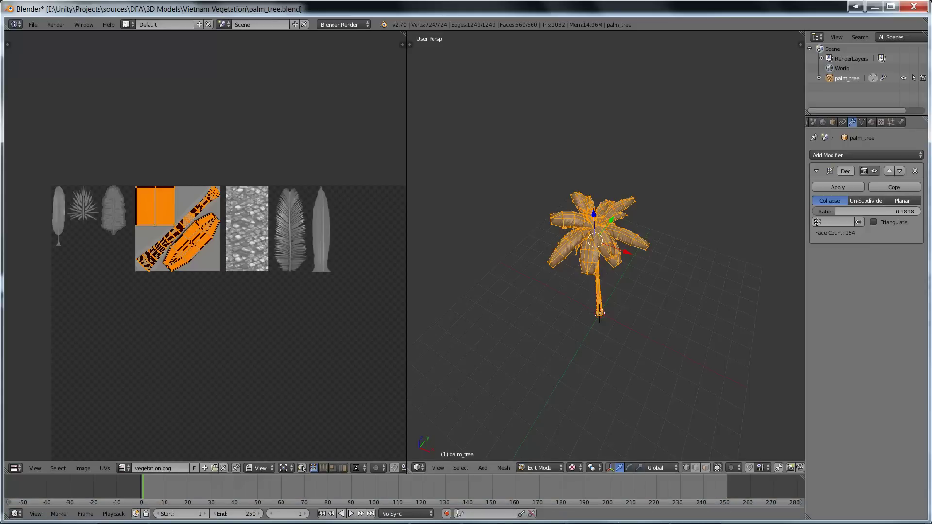
middle_drag(605, 246, 675, 212)
middle_drag(621, 276, 597, 292)
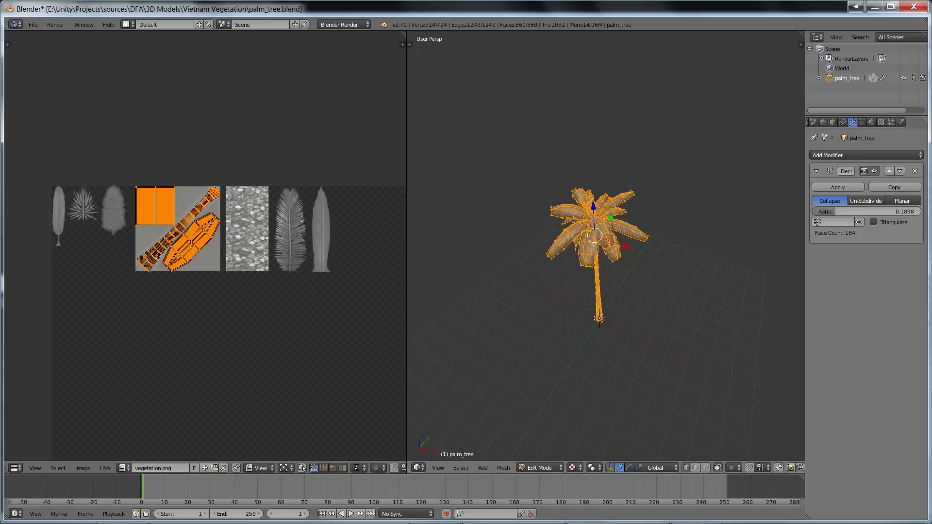
- Compare the palm tree's editable mesh and UV layout with its decimated Object Mode version, leaving it deselected in Object Mode
key(Tab)
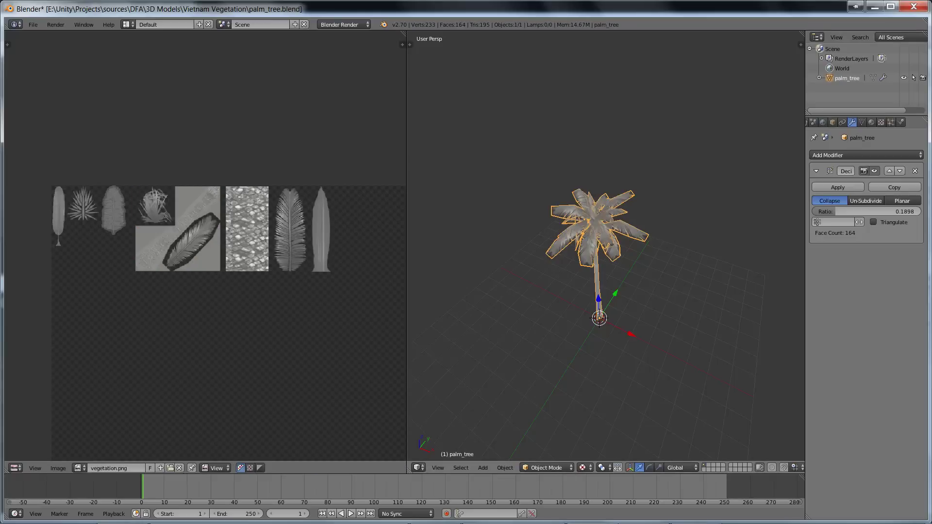
key(a)
middle_drag(600, 256, 534, 214)
middle_drag(607, 233, 609, 262)
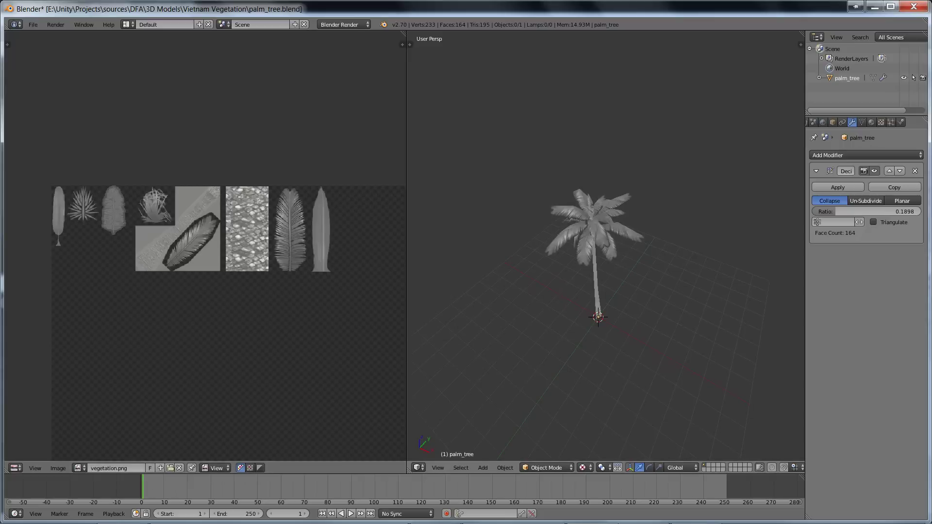
key(Tab)
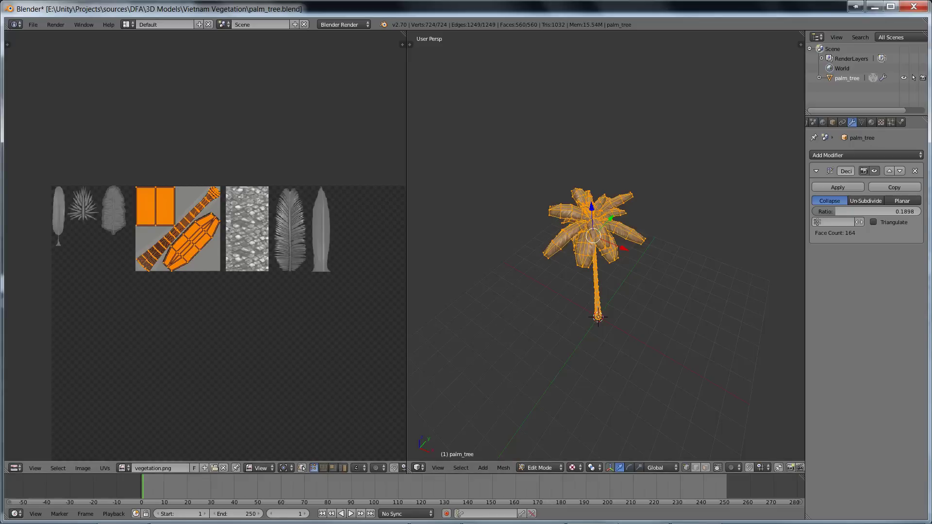
key(Tab)
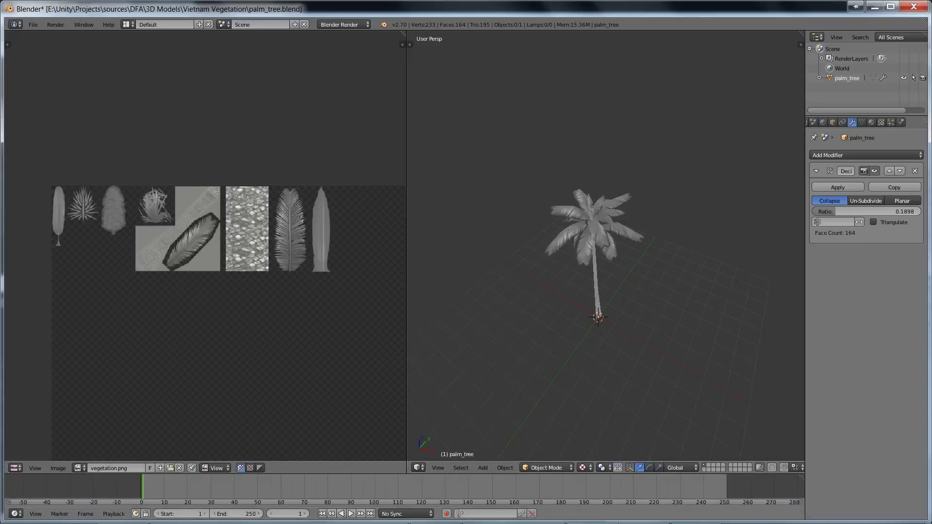
- Return to Unity to view the jungle ground, switch to IrfanView to look over Grass.png, and close the image
click(434, 519)
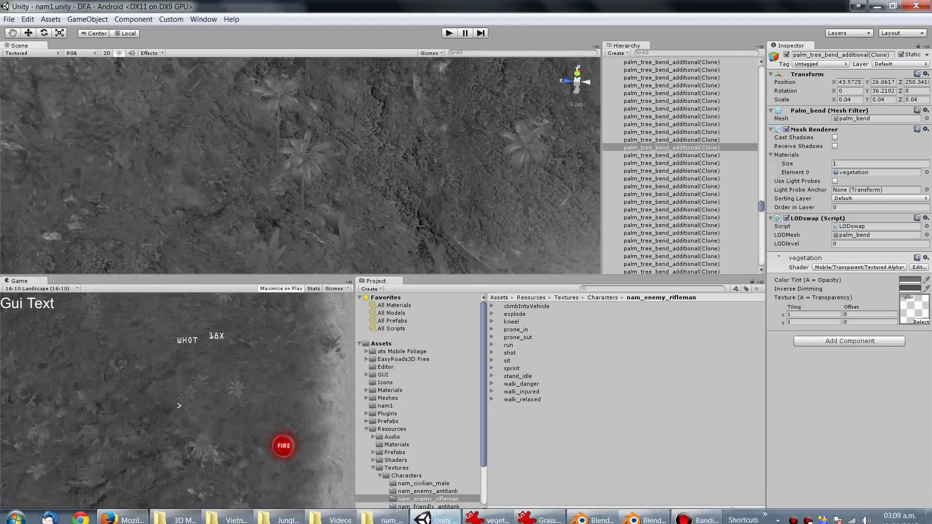
alt+drag(301, 122, 303, 146)
scroll(303, 145, down, 4)
middle_drag(304, 117, 269, 81)
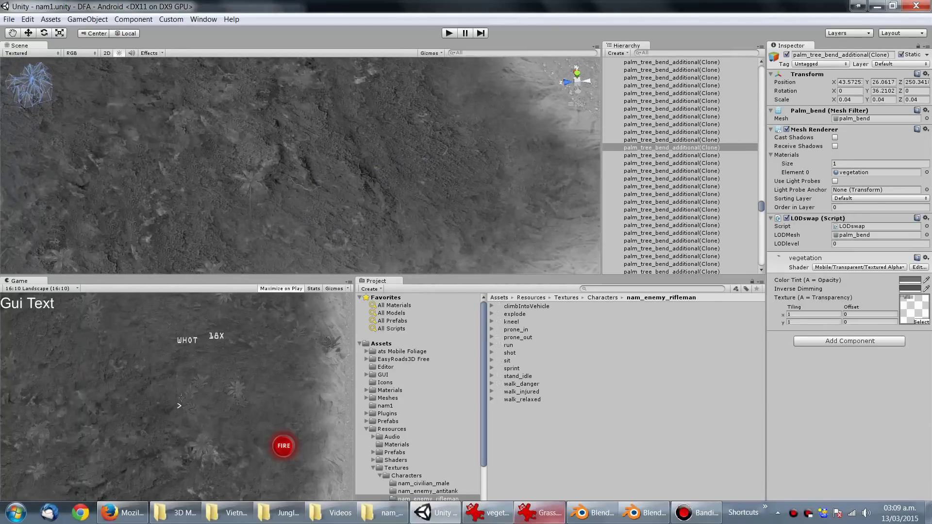
click(540, 513)
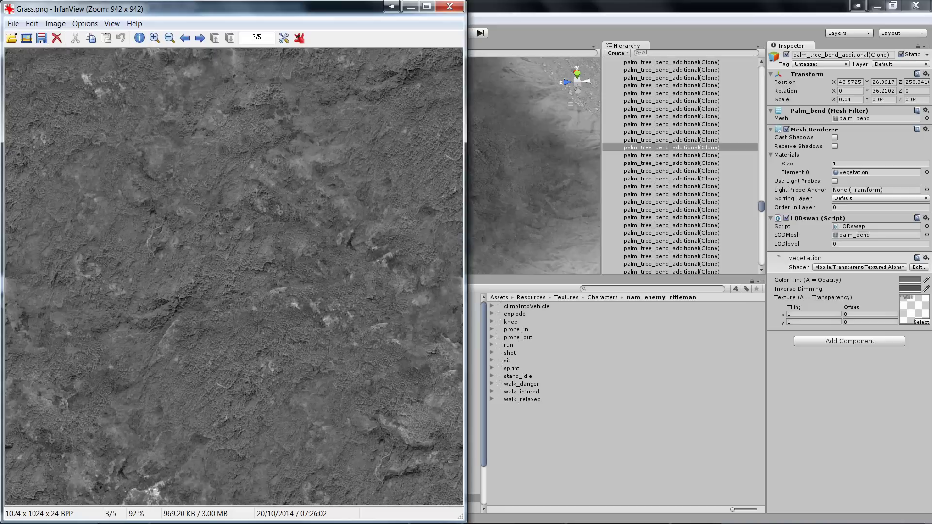
click(450, 7)
- Select the Terrain and inspect its first two textures, locating the second one's Grass source in the project before closing the settings
click(360, 118)
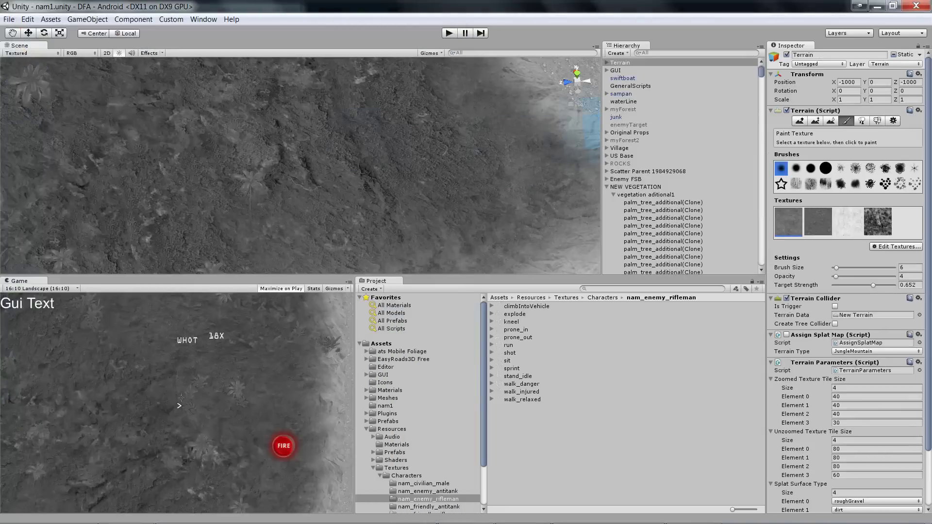
double_click(788, 222)
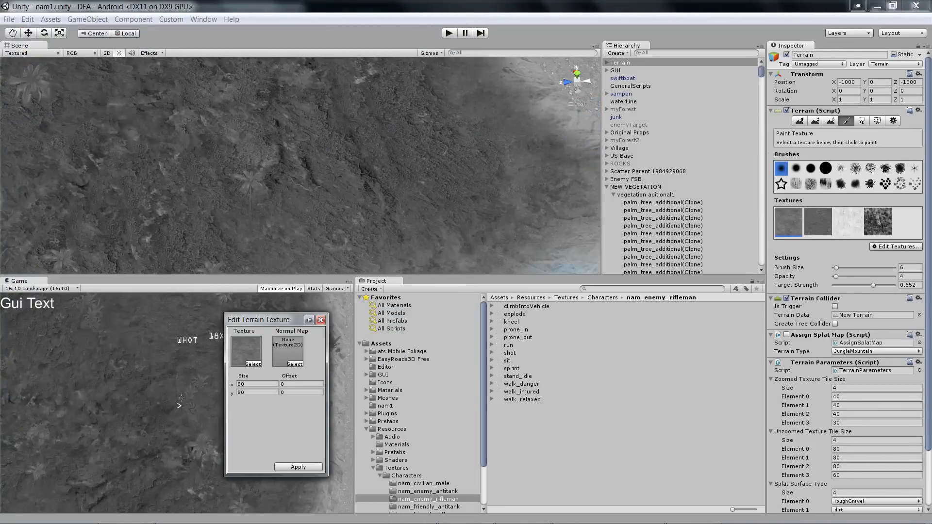
click(320, 320)
click(818, 221)
double_click(818, 222)
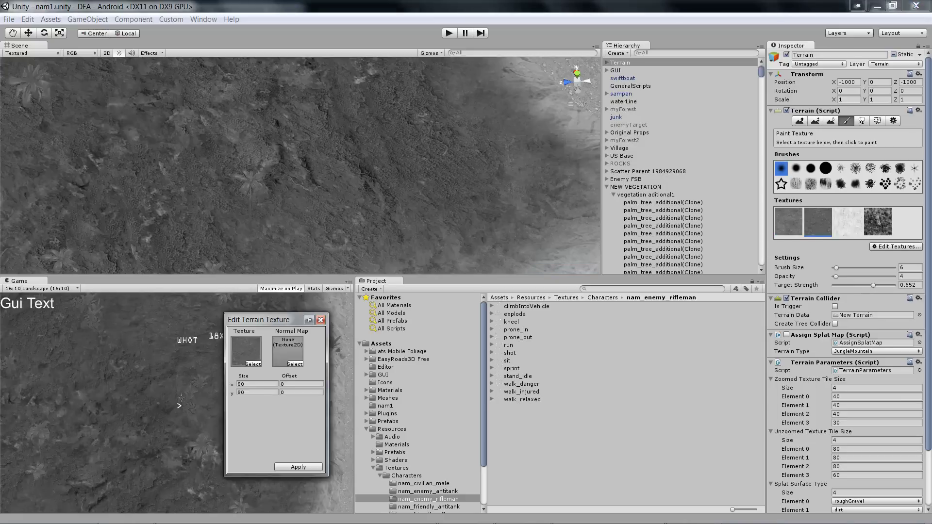
click(245, 349)
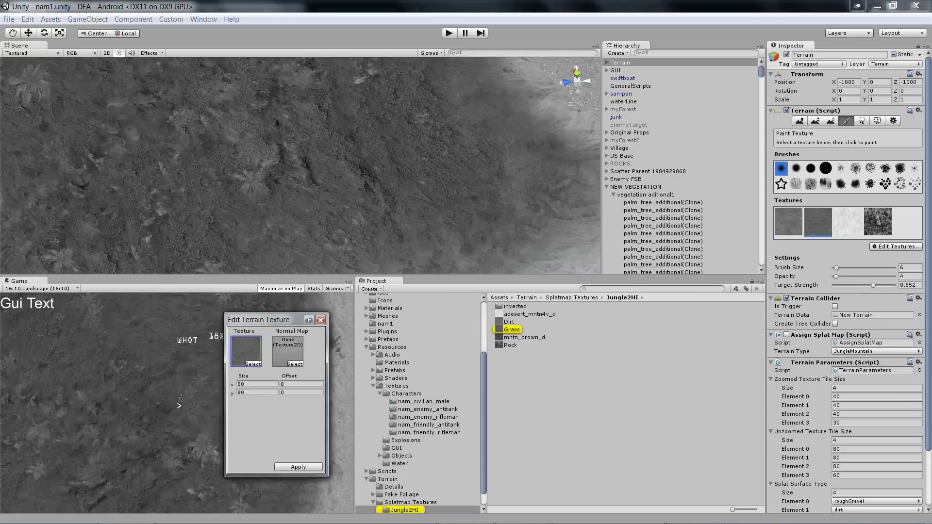
click(320, 320)
- Select myForest2 and collapse the NEW VEGETATION group in the scene hierarchy
scroll(377, 131, down, 6)
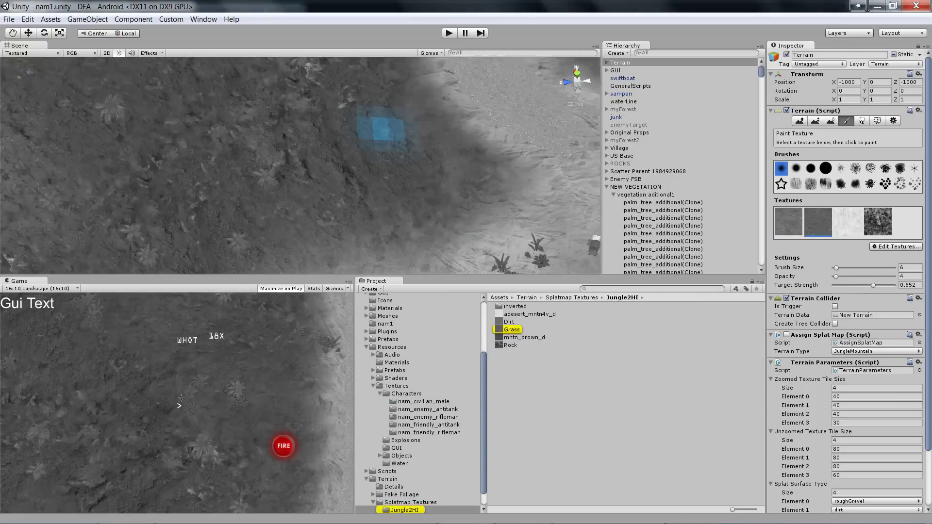
mouse_move(377, 131)
middle_down()
mouse_move(377, 234)
mouse_move(429, 204)
middle_up()
click(624, 140)
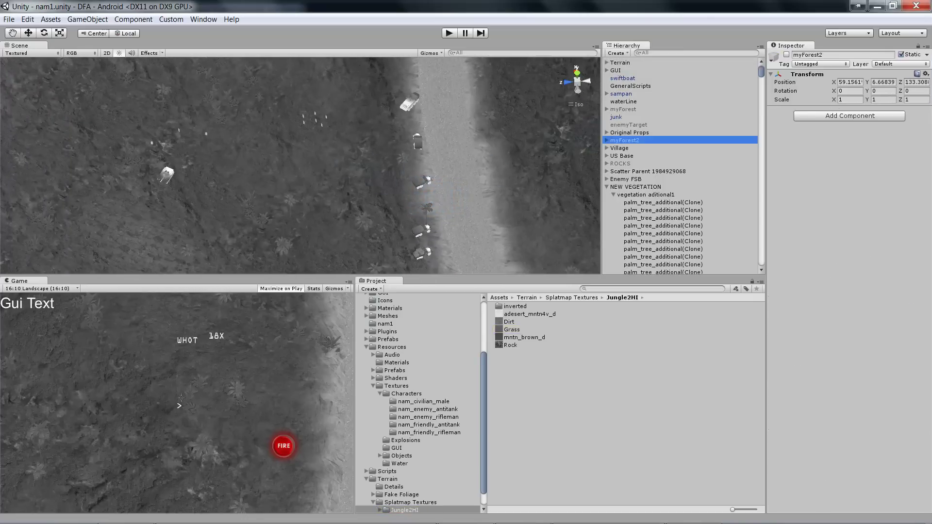
click(606, 187)
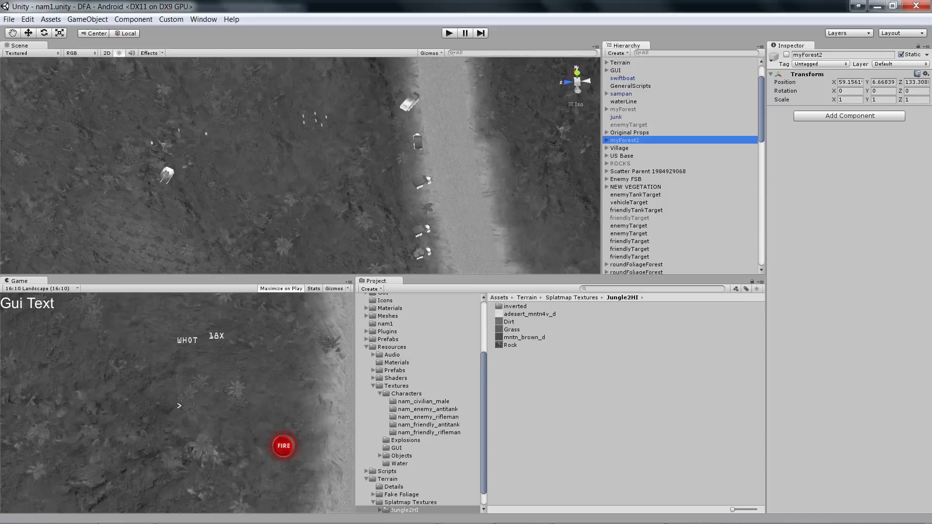
- Locate the zsu-23-4 shilka beside the bent palm tree, and switch the selection to the Type63 vehicle to view the shilka unobstructed
middle_drag(291, 121, 304, 188)
middle_drag(403, 162, 424, 238)
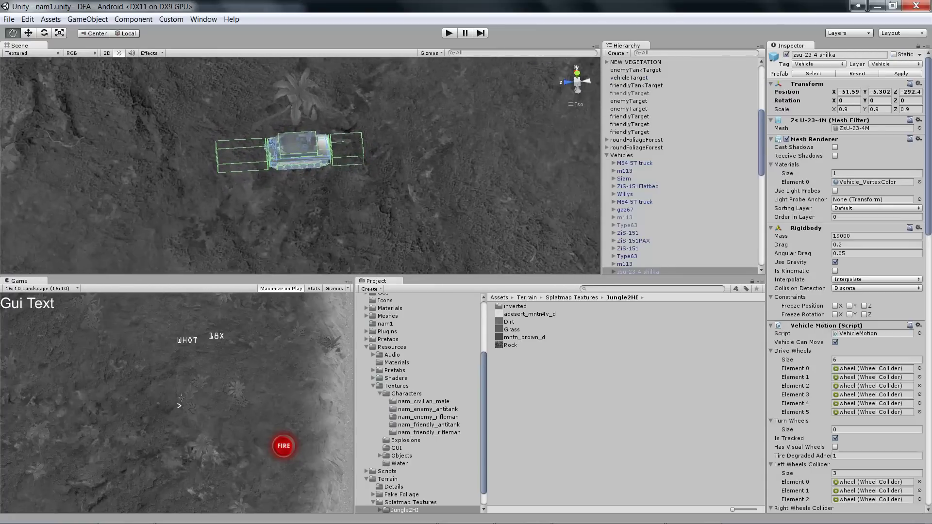
middle_drag(300, 166, 323, 213)
alt+drag(323, 213, 449, 213)
click(627, 256)
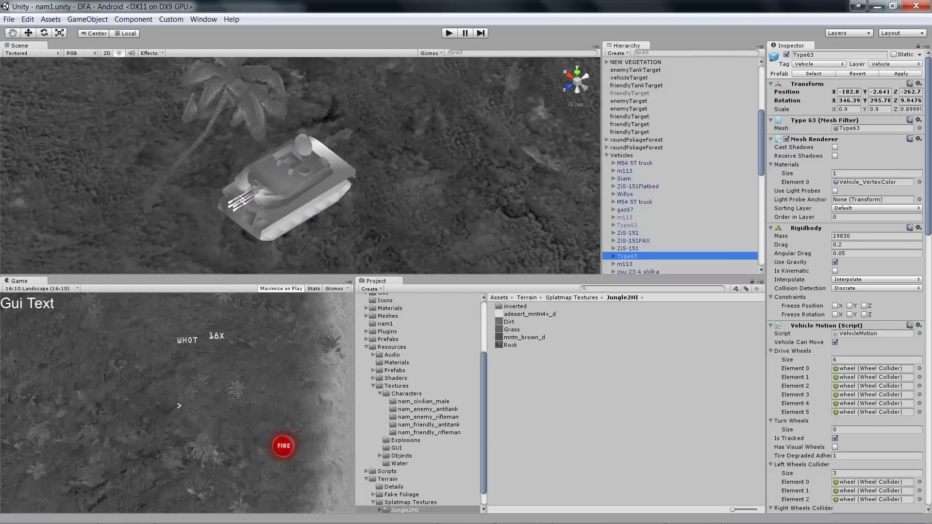
alt+drag(323, 213, 264, 145)
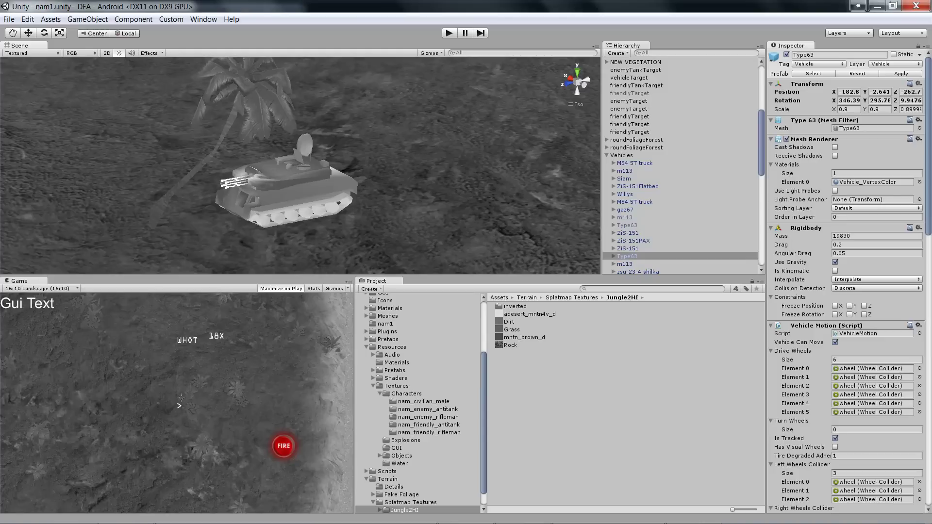
- Examine the shilka's guns, turret, radar dish and tracks up close from the side, front and above
scroll(301, 166, up, 14)
middle_drag(300, 165, 404, 150)
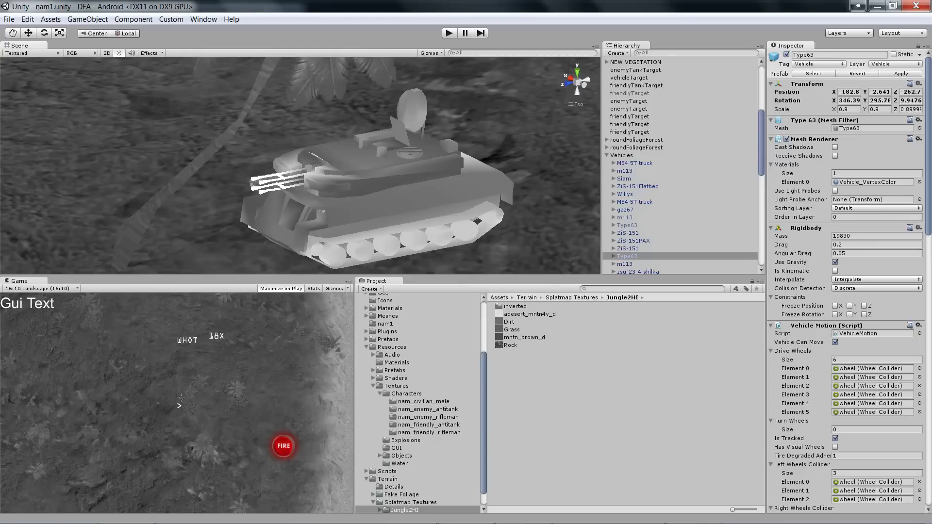
alt+drag(301, 165, 403, 213)
middle_drag(403, 213, 255, 214)
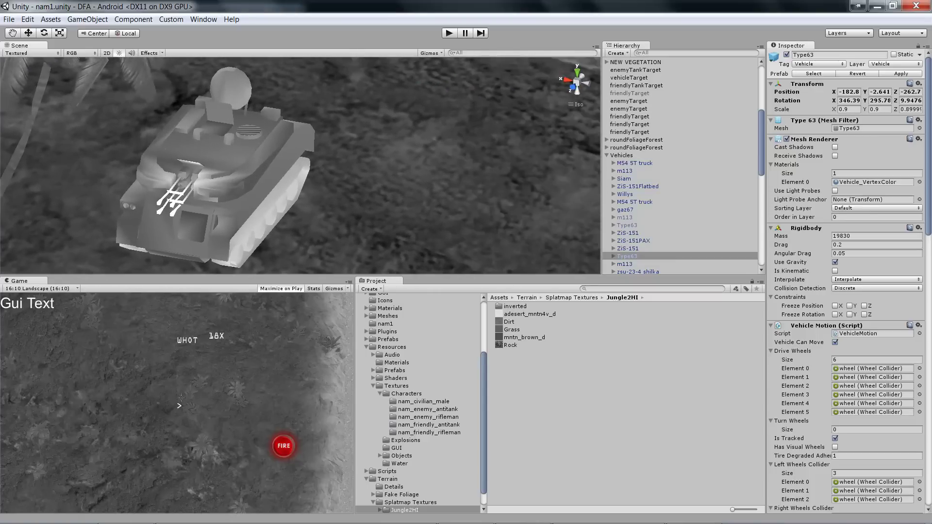
alt+drag(340, 194, 214, 194)
middle_drag(214, 194, 294, 218)
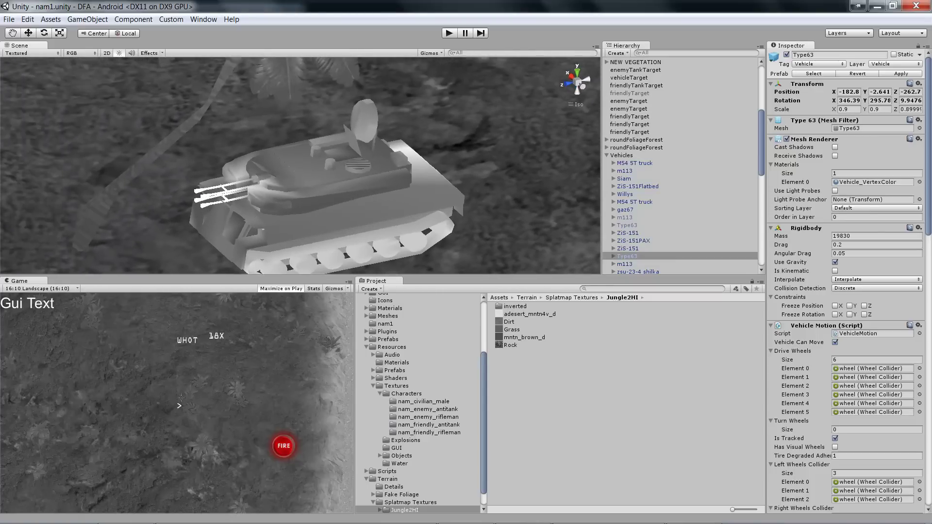
scroll(315, 185, down, 2)
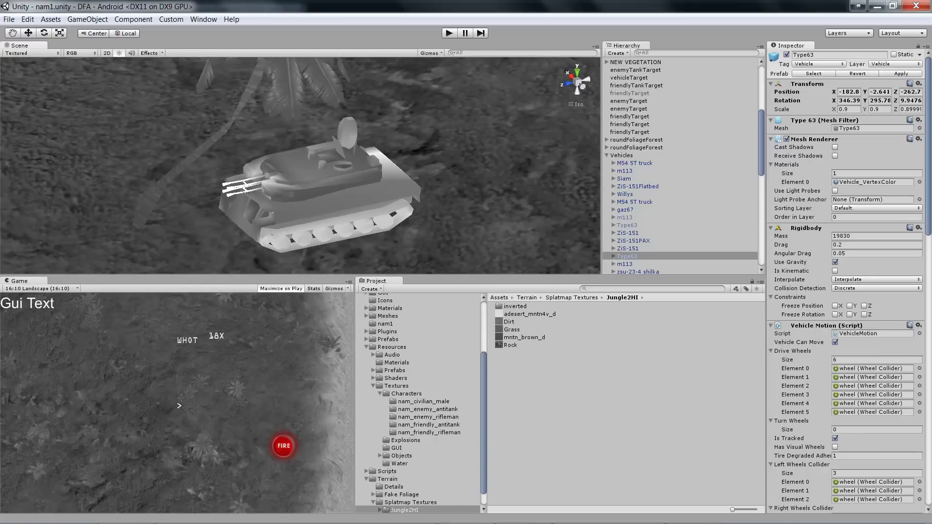
alt+drag(243, 121, 418, 248)
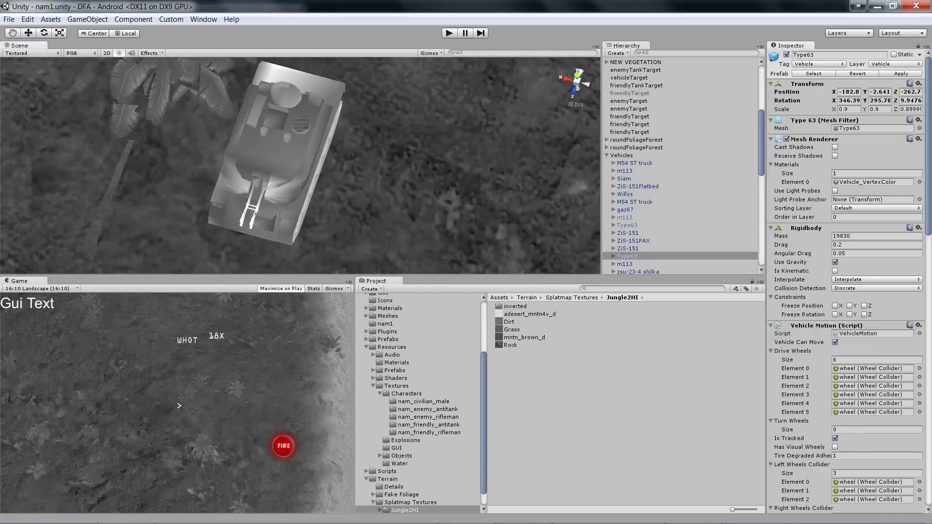
- Examine the shilka's rear engine deck and its shading from behind and from the side
alt+drag(398, 160, 199, 136)
alt+drag(369, 214, 292, 149)
alt+drag(330, 199, 335, 194)
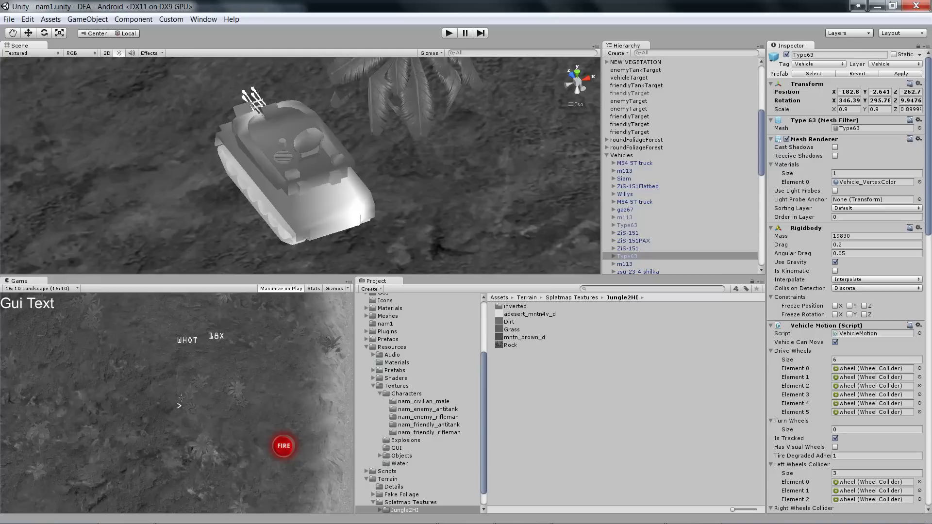
scroll(300, 166, down, 6)
scroll(300, 166, up, 8)
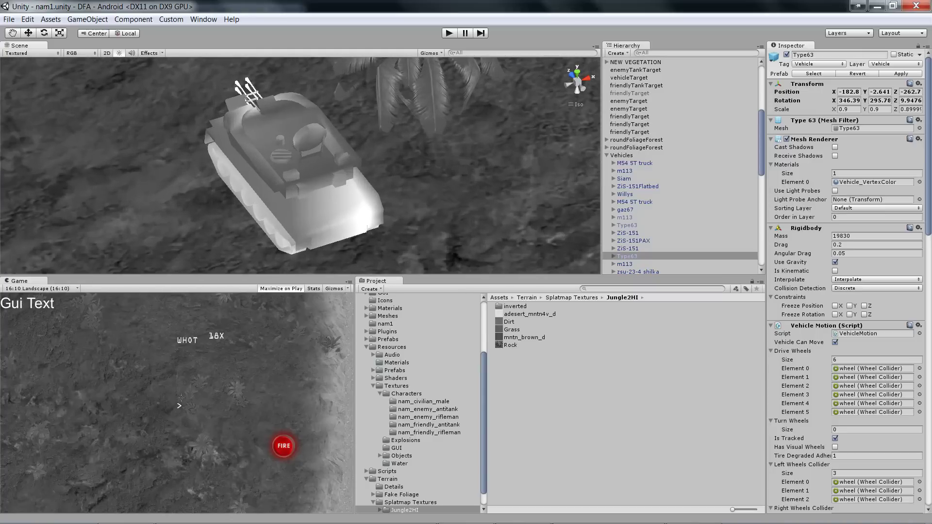
alt+drag(300, 166, 402, 229)
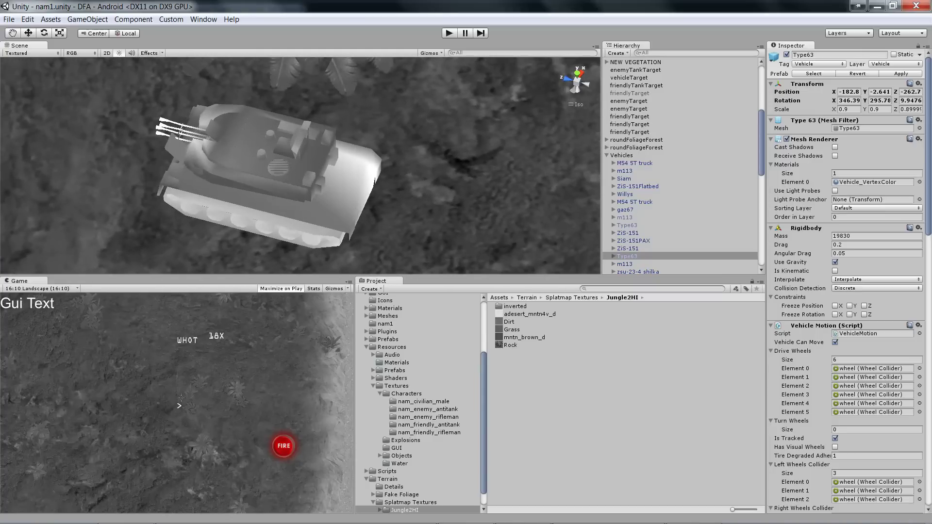
alt+drag(300, 165, 484, 96)
- Look over the whole shilka in its jungle surroundings from low and raised viewpoints at several distances
scroll(300, 166, down, 10)
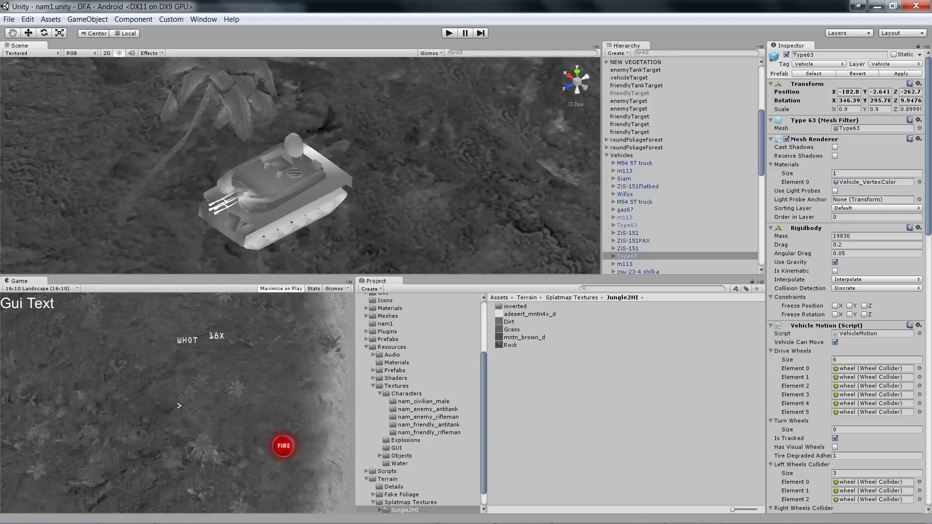
middle_drag(300, 166, 341, 135)
scroll(300, 165, up, 7)
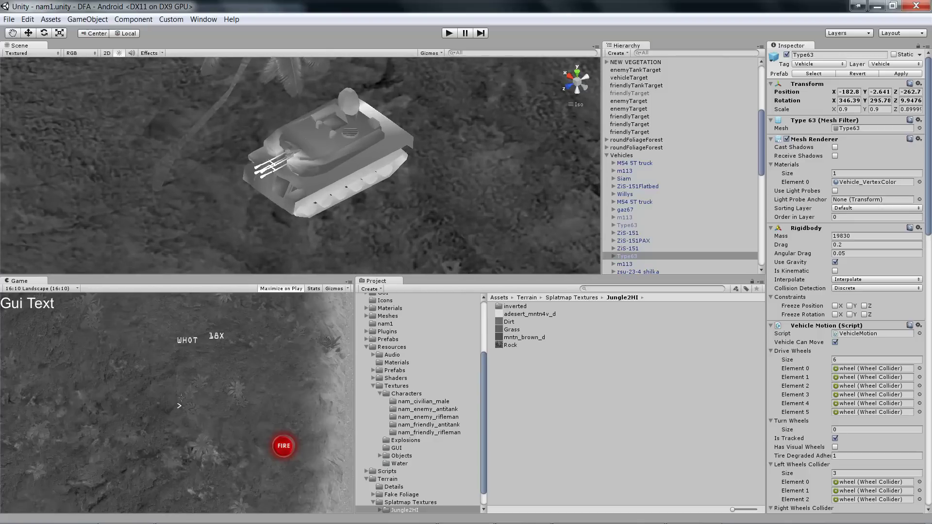
alt+drag(300, 166, 284, 146)
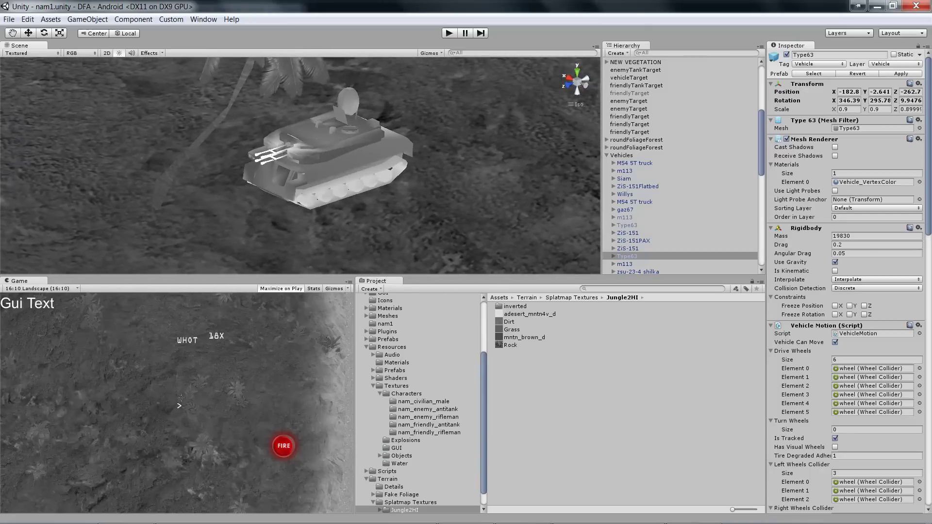
scroll(300, 166, down, 8)
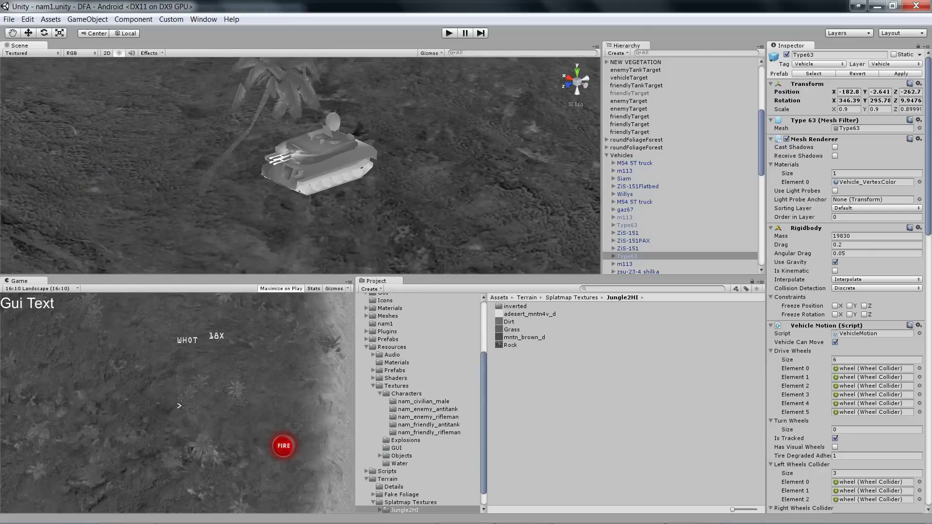
alt+drag(300, 165, 269, 219)
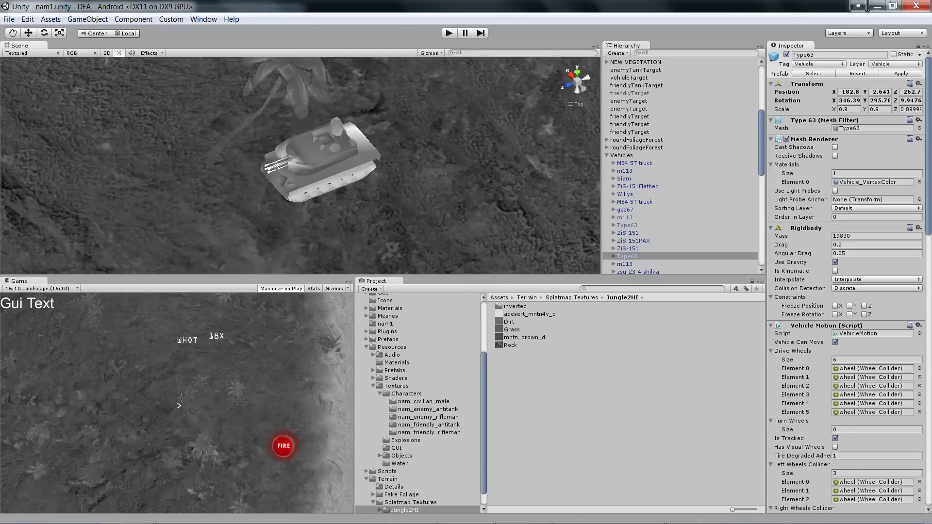
scroll(300, 165, up, 2)
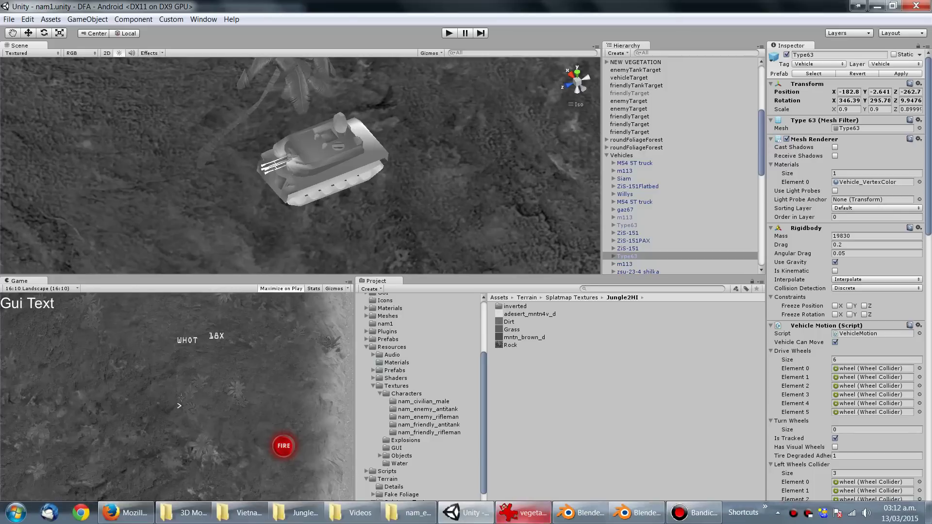
- Switch to Blender with zsu-23-4 shilka 4tute.blend, deselect the ZsU-23-4M model, and inspect it from different angles
click(631, 513)
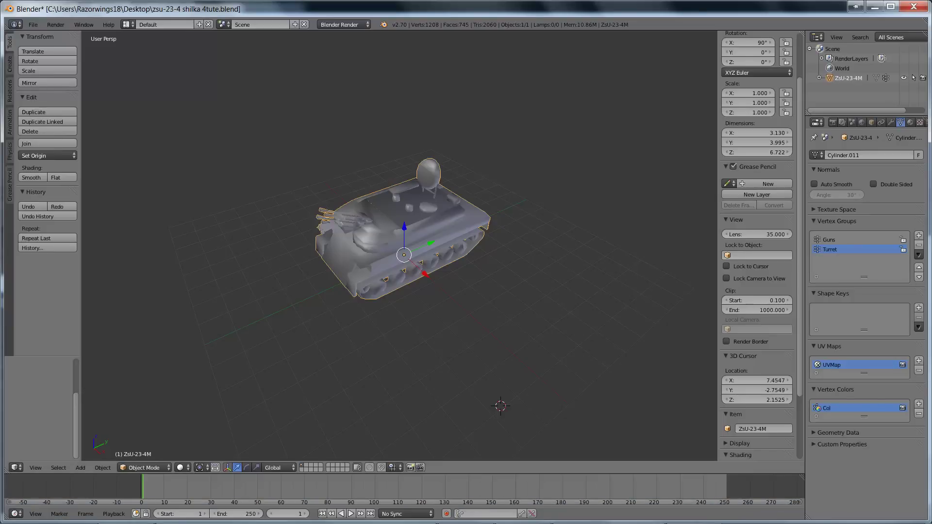
key(a)
scroll(399, 245, up, 3)
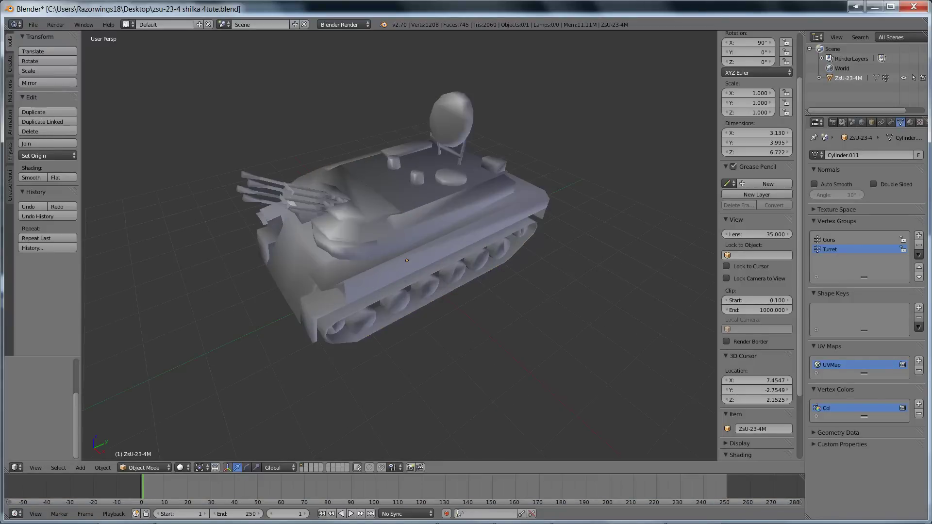
middle_drag(399, 245, 488, 216)
scroll(399, 245, down, 2)
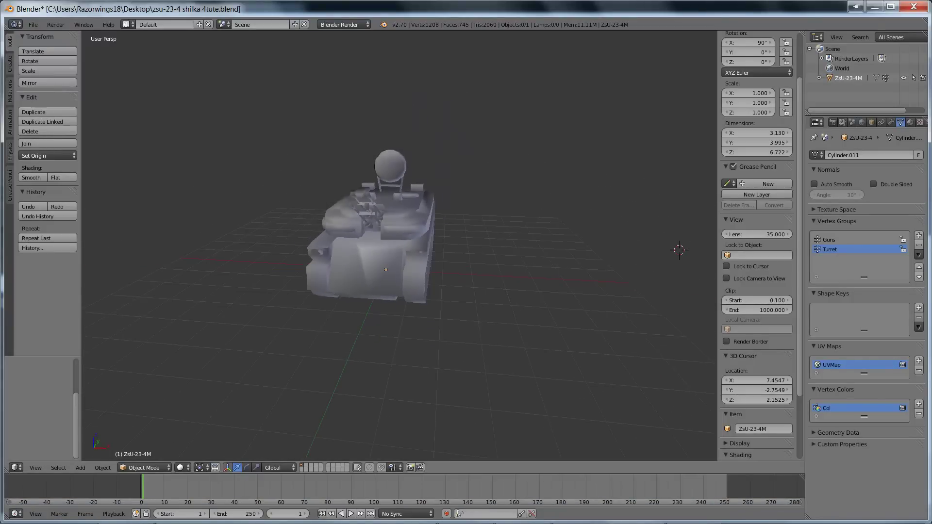
middle_drag(437, 233, 194, 219)
middle_drag(204, 271, 97, 274)
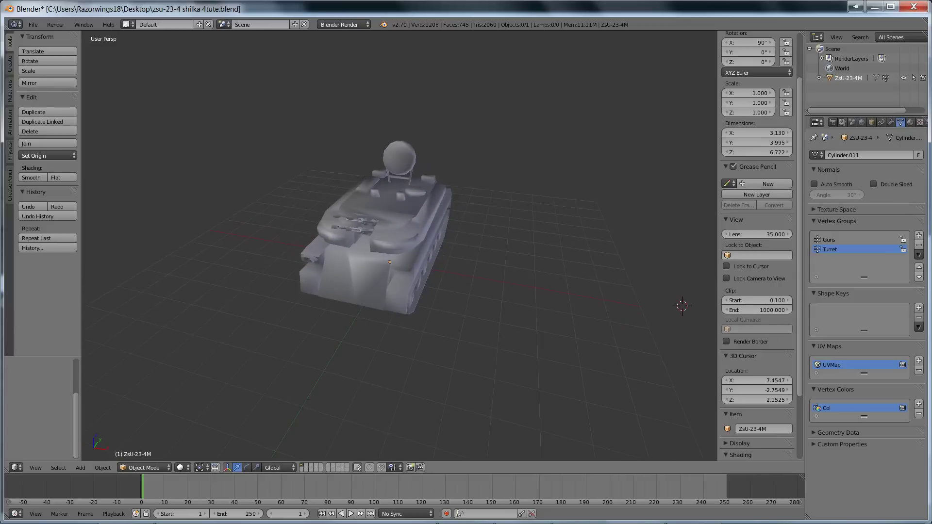
- Put the ZsU-23-4M model into Vertex Paint mode and inspect its greyscale vertex colours from both front sides
middle_drag(398, 262, 340, 264)
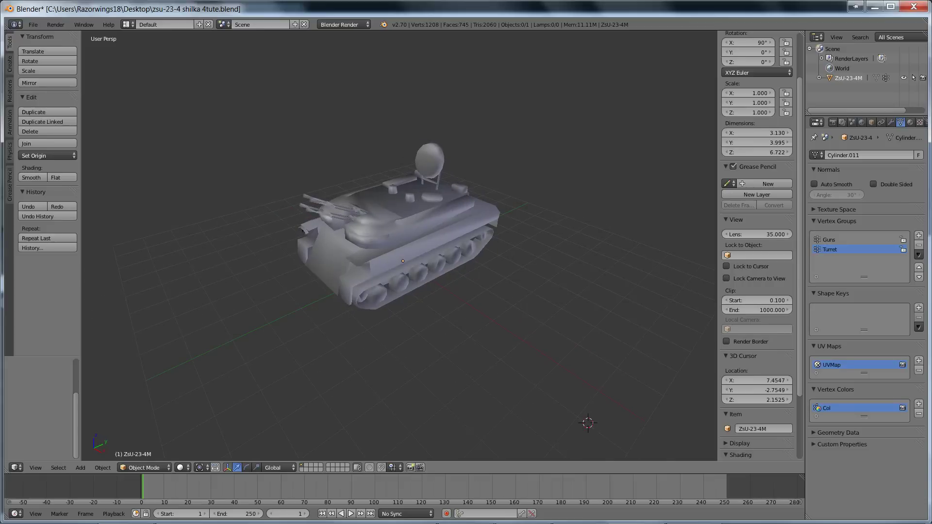
key(z)
key(z)
key(v)
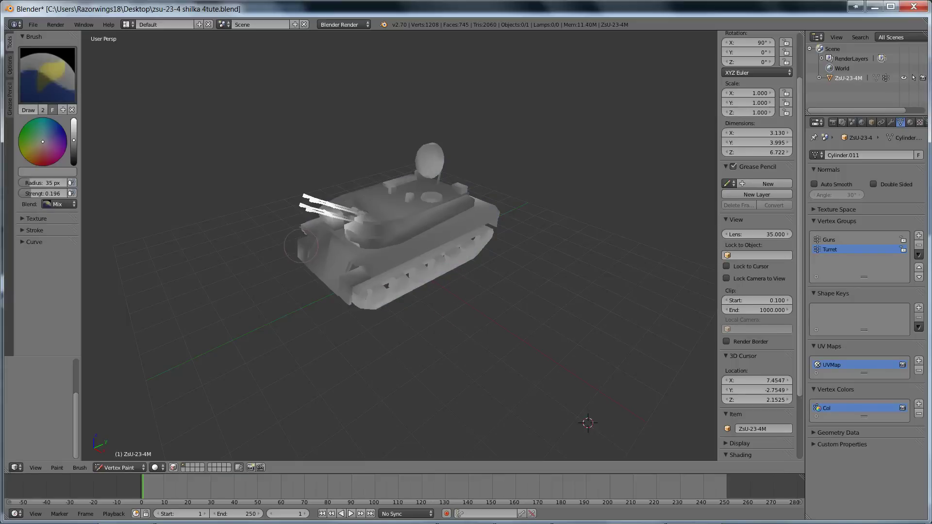
middle_drag(301, 246, 418, 244)
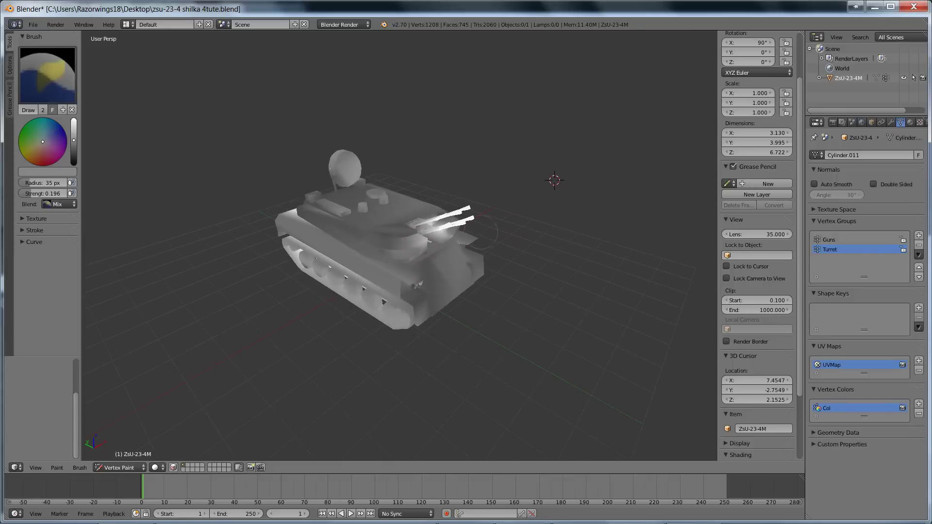
middle_drag(522, 251, 650, 250)
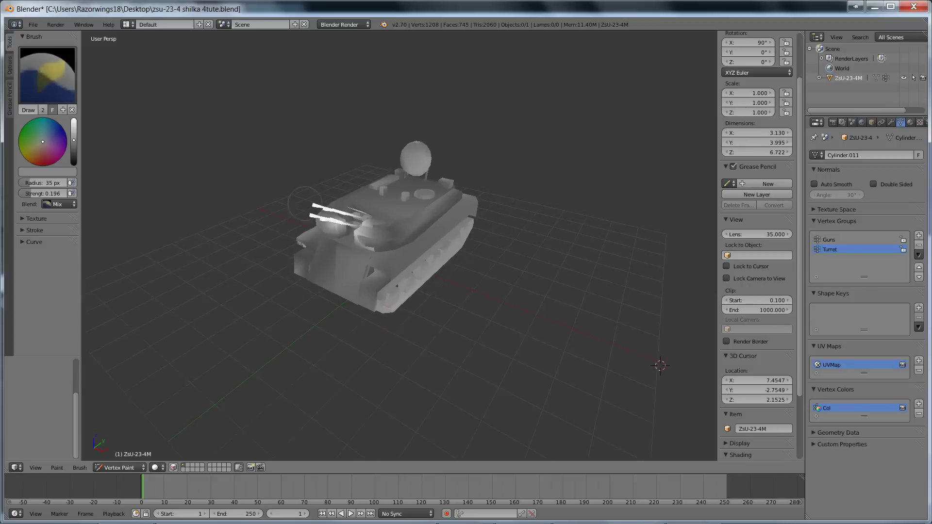
middle_drag(403, 310, 440, 227)
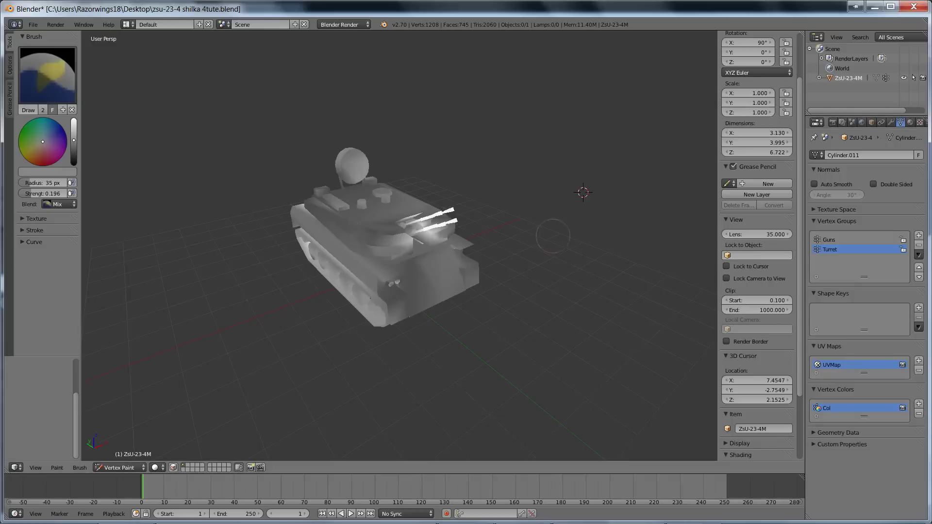
middle_drag(571, 244, 510, 251)
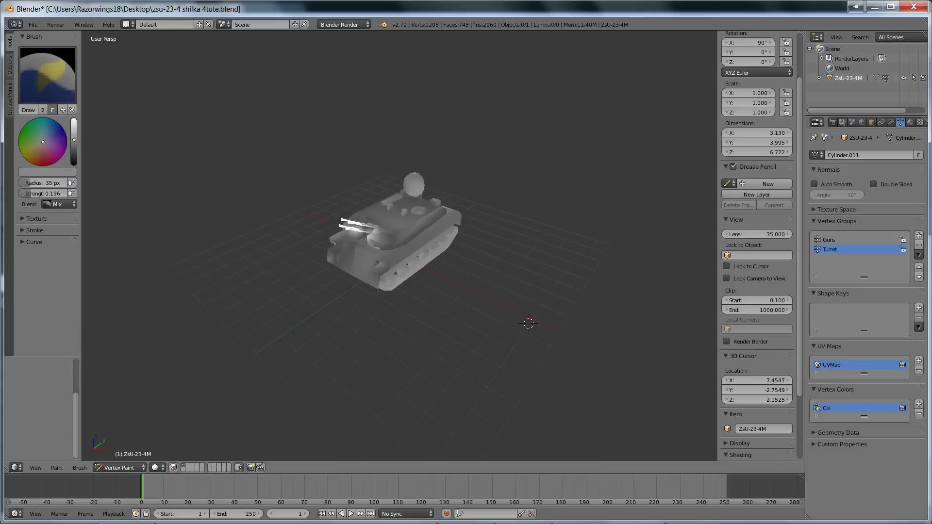
- Set the brush colour to white and paint over the guns, front hull and turret of the tank
drag(73, 140, 74, 119)
mouse_move(362, 233)
mouse_down()
mouse_move(377, 239)
mouse_move(389, 213)
mouse_move(356, 264)
mouse_up()
mouse_move(403, 243)
mouse_down()
mouse_move(398, 262)
mouse_move(389, 224)
mouse_move(403, 262)
mouse_move(415, 251)
mouse_move(335, 253)
mouse_up()
middle_drag(335, 252, 374, 250)
mouse_move(364, 243)
mouse_down()
mouse_move(360, 272)
mouse_move(391, 287)
mouse_up()
middle_drag(531, 321, 421, 320)
scroll(432, 299, up, 3)
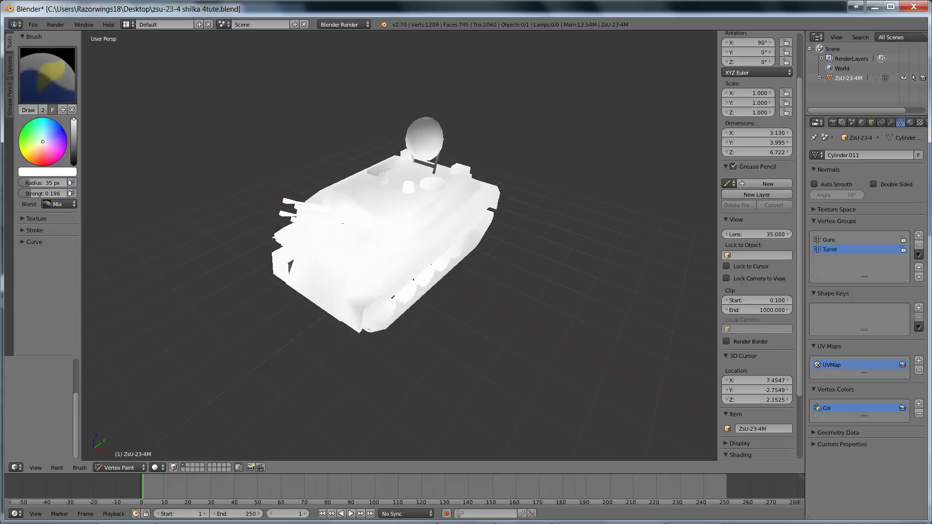
- Darken the brush to grey and paint over the turret and hull from the front and the side
drag(73, 119, 74, 144)
mouse_move(384, 209)
mouse_down()
mouse_move(400, 209)
mouse_move(354, 228)
mouse_move(451, 194)
mouse_move(311, 252)
mouse_up()
middle_drag(311, 253, 469, 262)
mouse_move(468, 262)
mouse_down()
mouse_move(335, 240)
mouse_move(291, 204)
mouse_move(349, 219)
mouse_move(361, 200)
mouse_move(432, 226)
mouse_move(459, 255)
mouse_move(296, 238)
mouse_move(247, 257)
mouse_move(413, 267)
mouse_move(461, 303)
mouse_up()
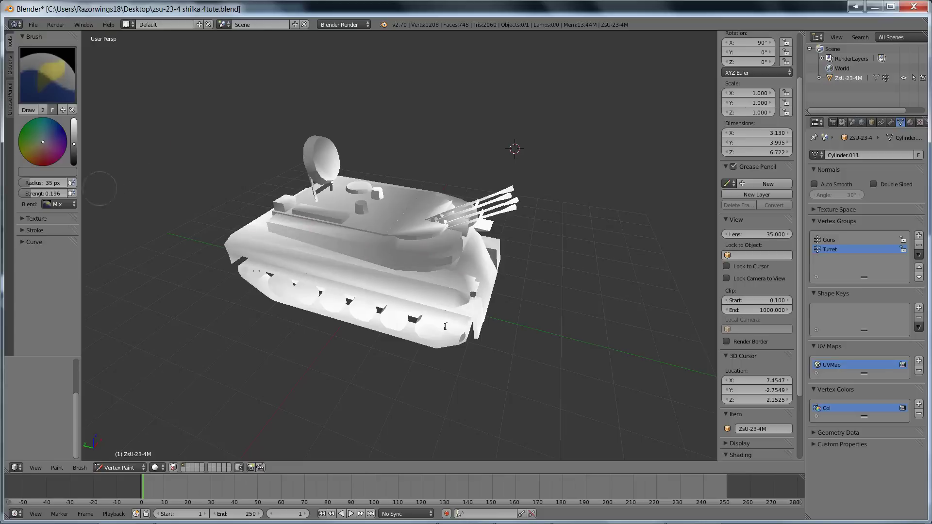
- Raise the brush strength to 1.000 and paint the turret side and upper hull side solid grey
drag(46, 193, 62, 193)
mouse_move(243, 253)
mouse_down()
mouse_move(267, 232)
mouse_move(253, 218)
mouse_up()
drag(48, 193, 70, 193)
mouse_move(240, 259)
mouse_down()
mouse_move(210, 253)
mouse_move(462, 287)
mouse_move(488, 262)
mouse_move(480, 238)
mouse_move(369, 211)
mouse_move(372, 192)
mouse_move(291, 206)
mouse_move(359, 209)
mouse_up()
drag(423, 257, 250, 225)
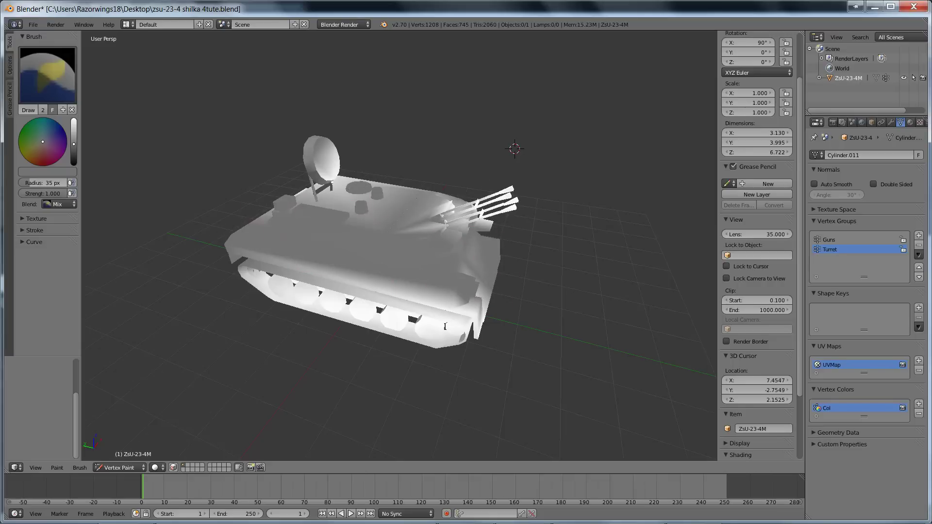
mouse_move(272, 272)
mouse_down()
mouse_move(462, 316)
mouse_move(488, 267)
mouse_up()
- Lighten the brush grey slightly, paint more strokes along the hull side, and check the shading from the front
drag(74, 144, 73, 140)
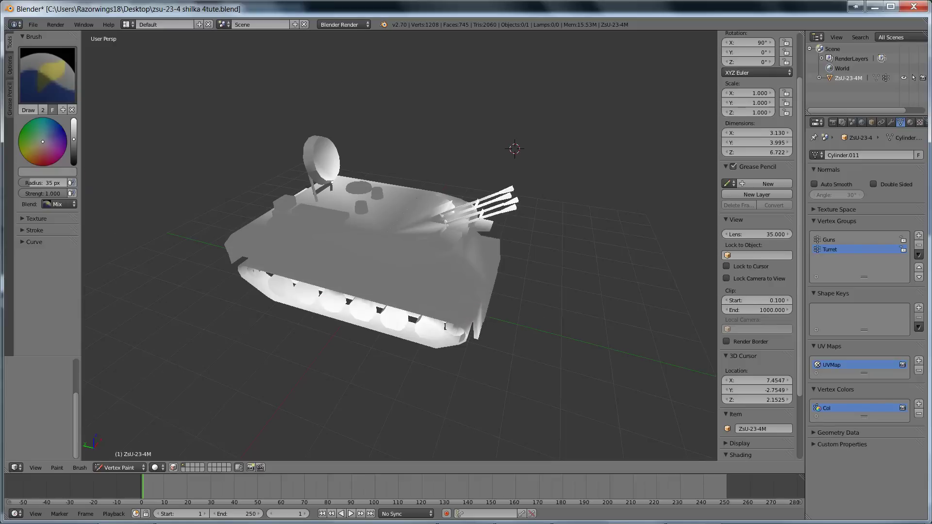
middle_drag(384, 257, 352, 250)
drag(330, 252, 398, 281)
middle_drag(388, 243, 340, 237)
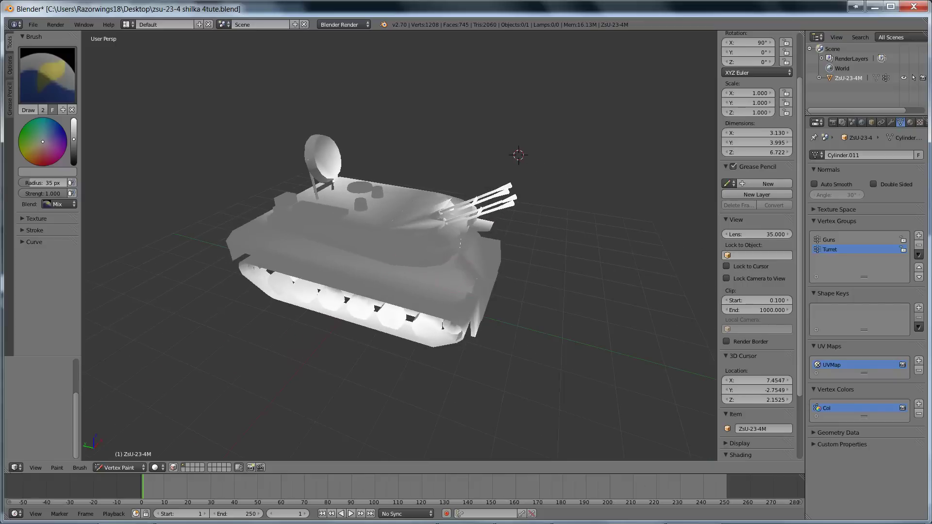
click(463, 263)
middle_drag(388, 243, 440, 241)
scroll(399, 245, up, 4)
scroll(399, 245, down, 3)
middle_drag(266, 222, 456, 234)
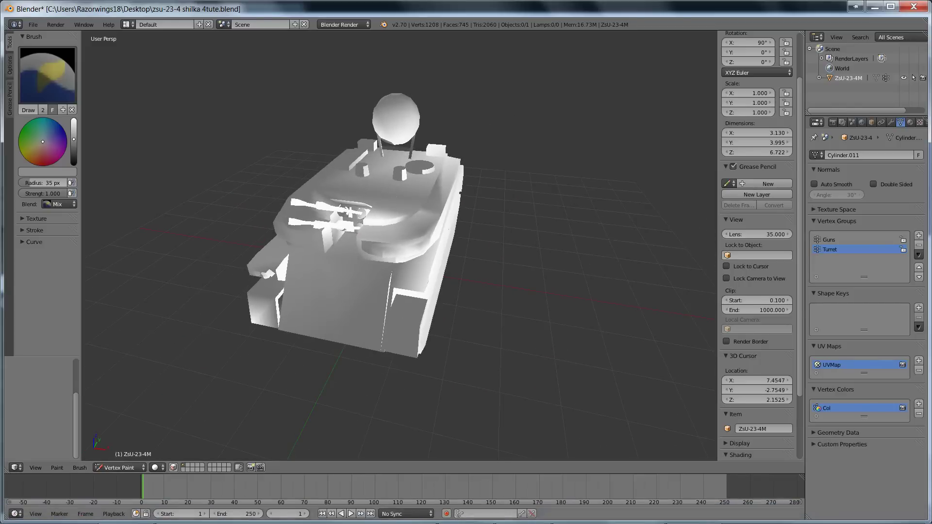
- Switch to Unity, view the zsu-23-4 shilka from above its front, and bring up its Vehicle_VertexColor material settings
click(465, 512)
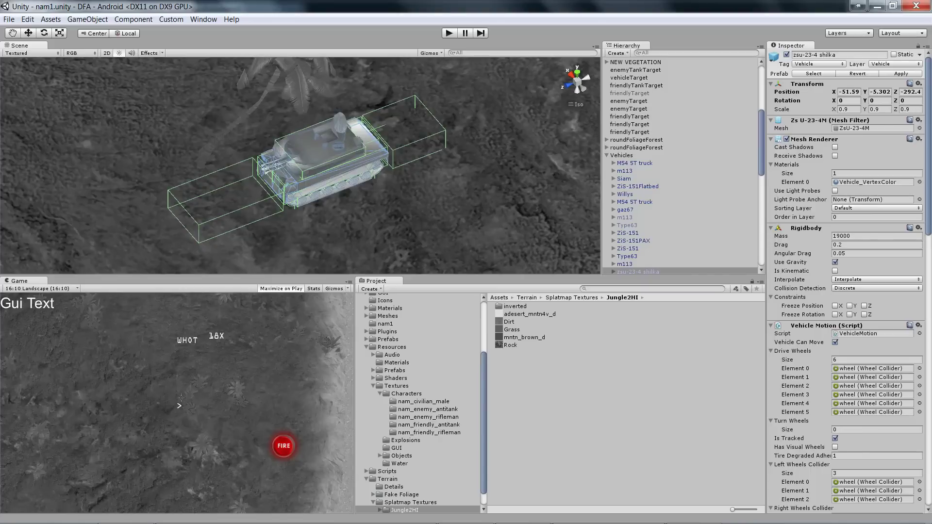
alt+drag(311, 194, 242, 68)
alt+drag(335, 117, 325, 162)
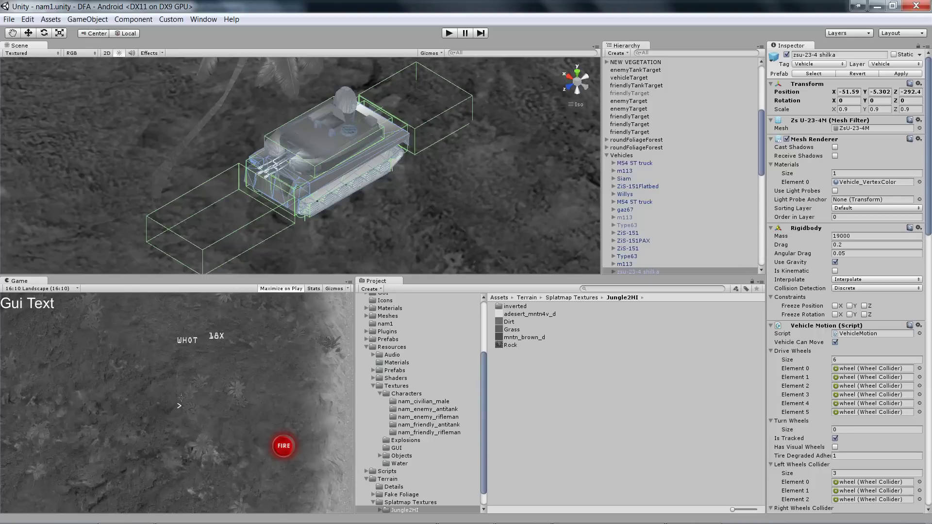
scroll(847, 282, down, 15)
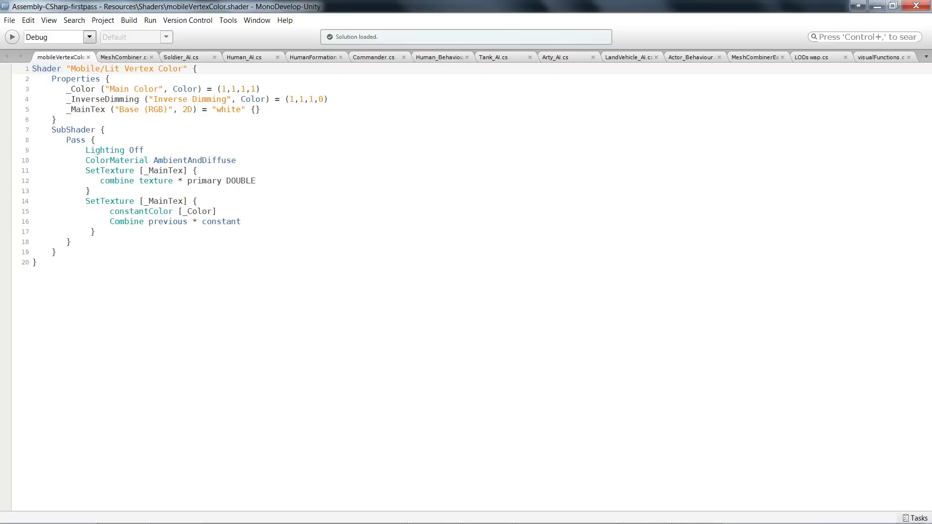
- Highlight the _InverseDimming property line in mobileVertexColor.shader, first as a whole and once more from its beginning
drag(66, 99, 275, 99)
key(shift+Right)
key(shift+Right)
key(shift+Right)
key(shift+Right)
key(shift+Right)
key(shift+Right)
key(shift+Right)
key(shift+Right)
key(shift+Right)
key(shift+Right)
key(shift+Right)
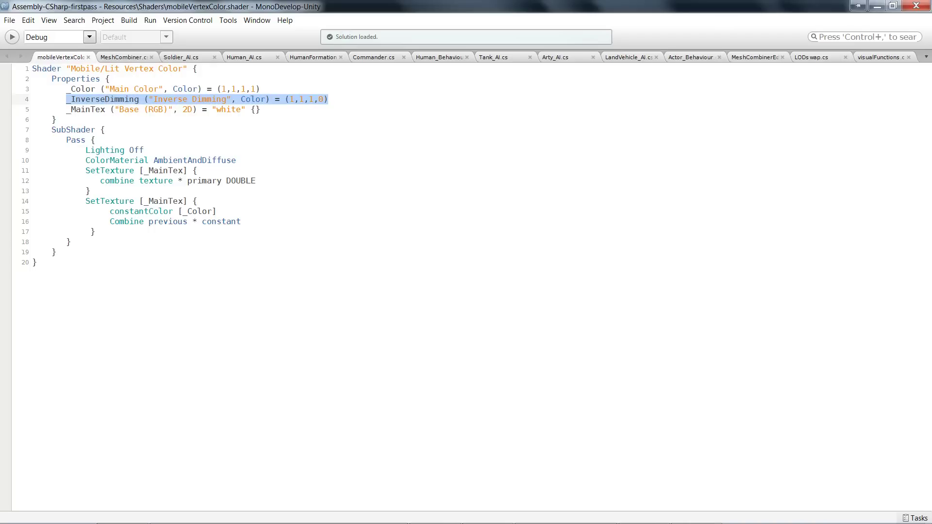
key(Right)
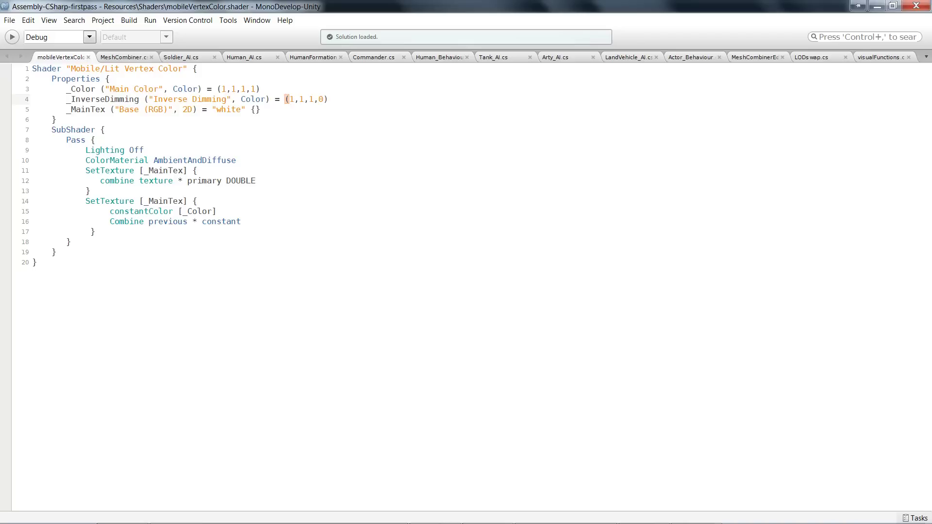
key(Home)
key(shift+Right)
key(shift+Right)
key(shift+Right)
key(shift+Right)
key(shift+Right)
key(shift+Right)
key(shift+Right)
key(shift+Right)
key(shift+Right)
key(shift+Right)
key(shift+Right)
key(shift+Right)
key(shift+Right)
key(shift+Right)
key(shift+Right)
key(shift+Right)
key(shift+Right)
key(shift+Right)
key(shift+Right)
key(shift+Right)
key(Right)
- Return to Unity, select the last ZiS-151 under Vehicles, and reselect the zsu-23-4 shilka to show its material
key(alt+Tab)
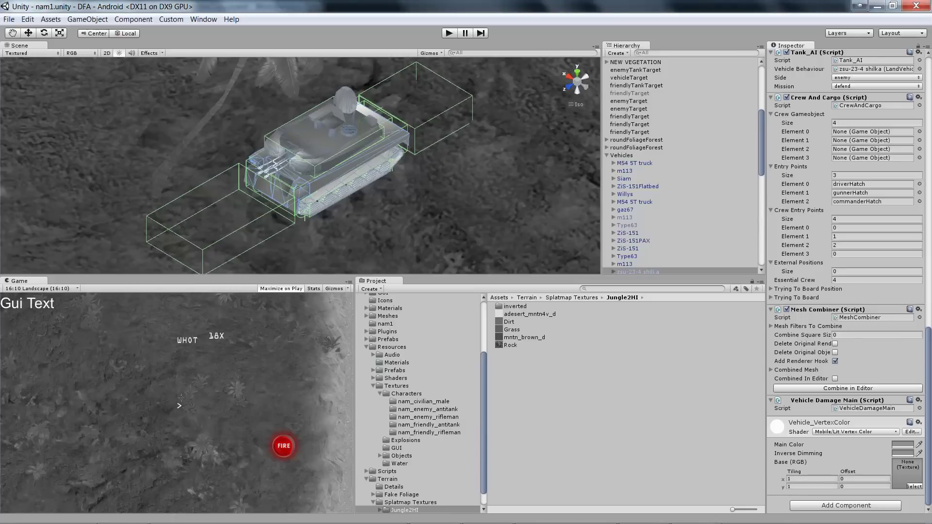
click(628, 249)
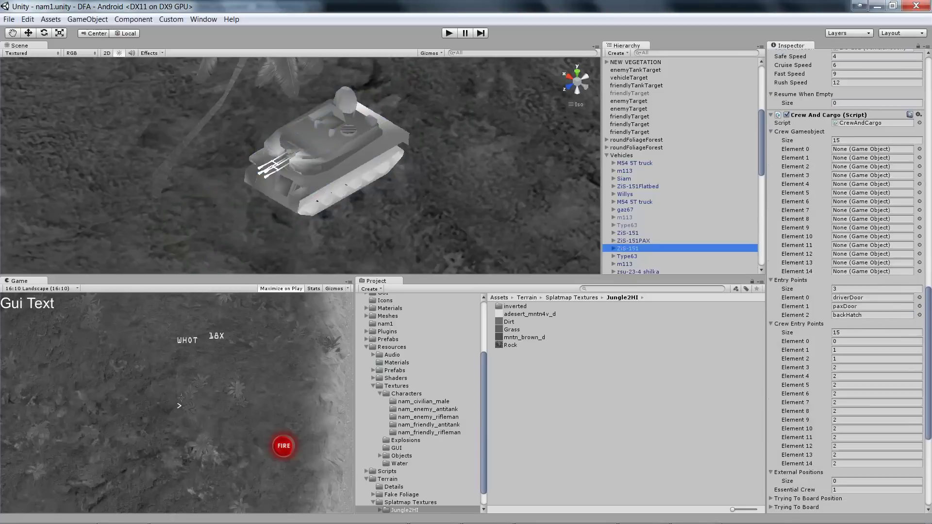
click(638, 272)
scroll(680, 165, down, 1)
scroll(680, 165, down, 3)
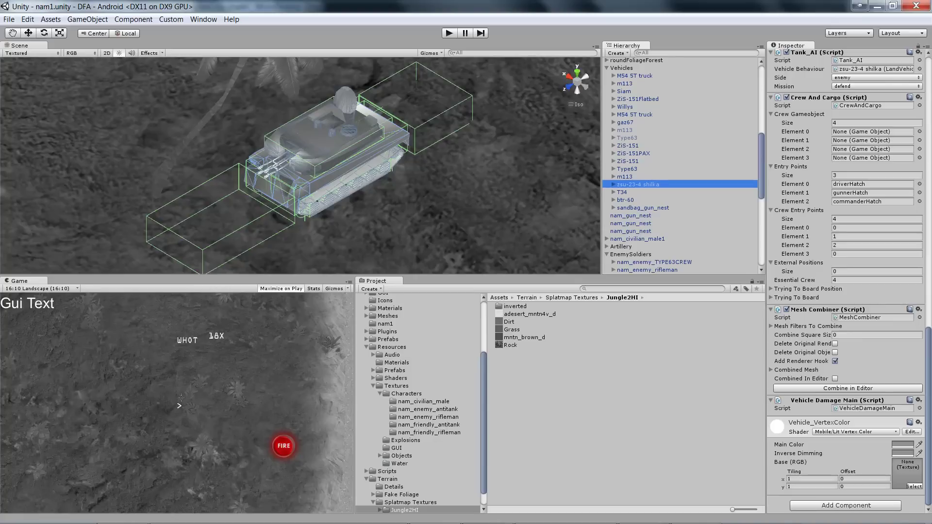
- Play-test the game over the shilka, switch the thermal view from BHOT to WHOT, and stop play mode
key(ctrl+p)
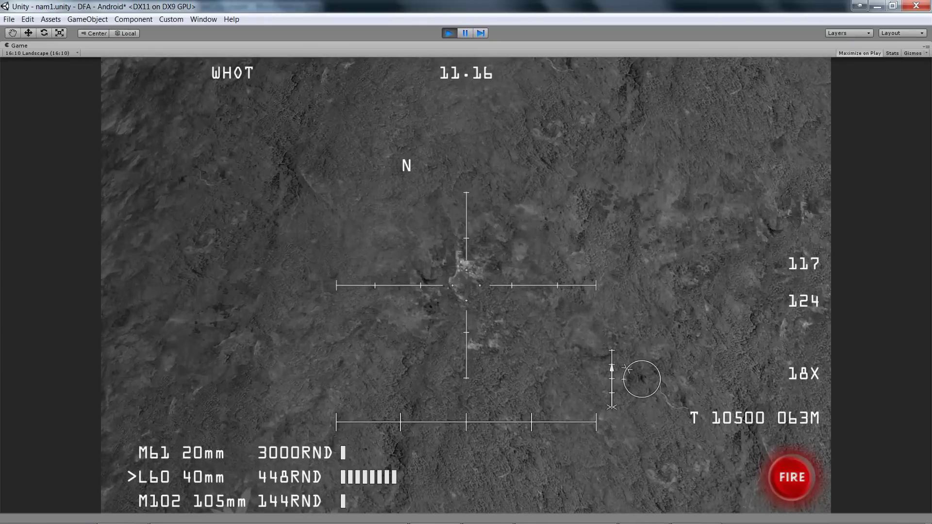
scroll(466, 285, down, 1)
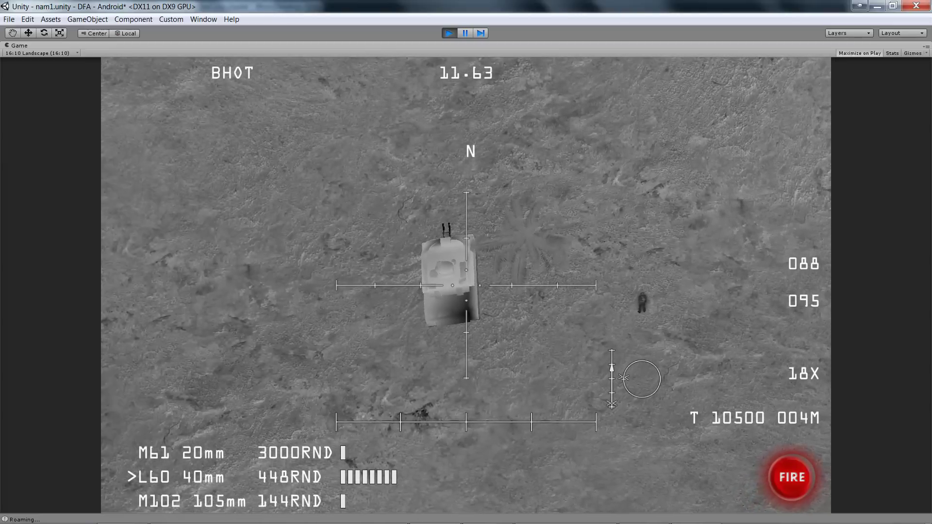
key(t)
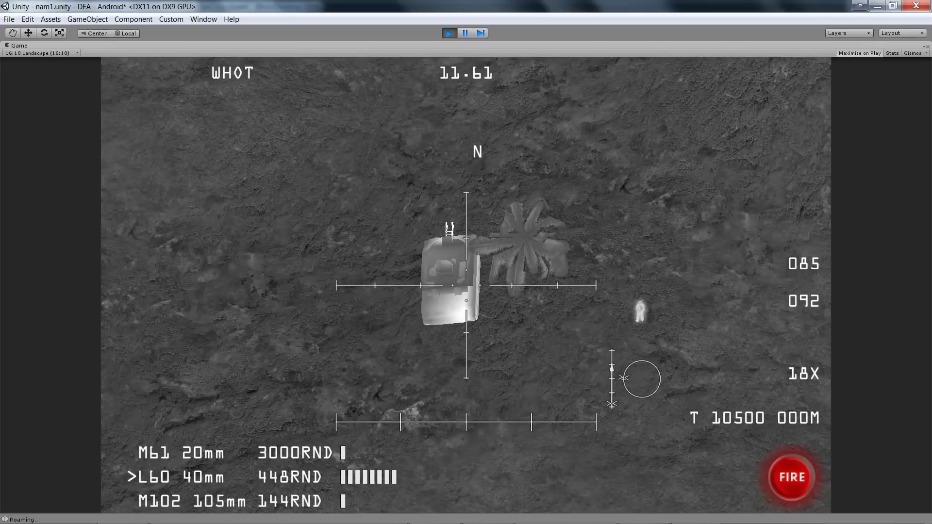
key(ctrl+p)
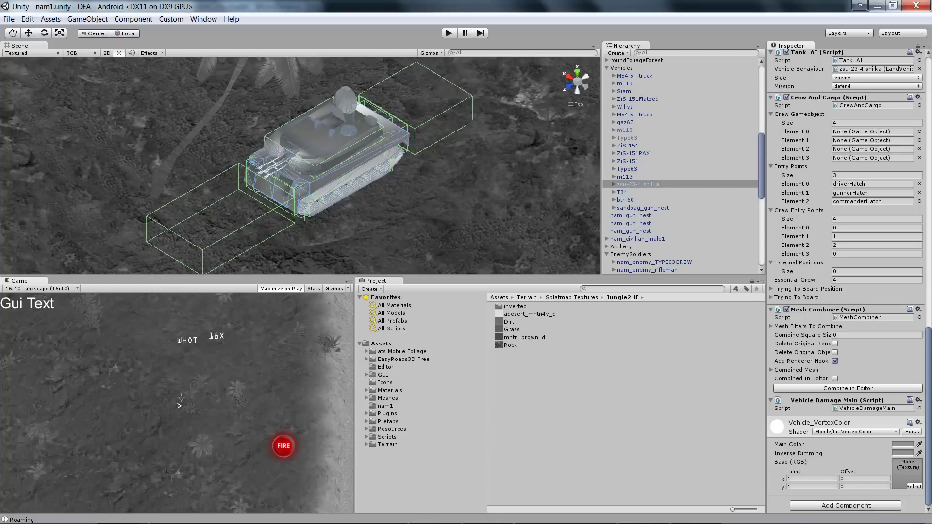
- Change the shilka's Vehicle_VertexColor material shader to Mobile/Lit Inverse Vertex Color
click(856, 431)
mouse_move(757, 297)
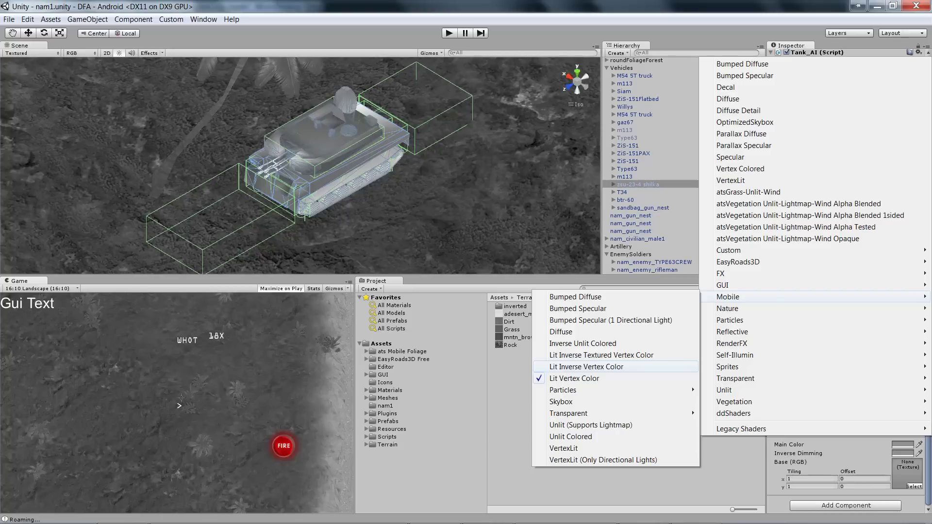
click(587, 366)
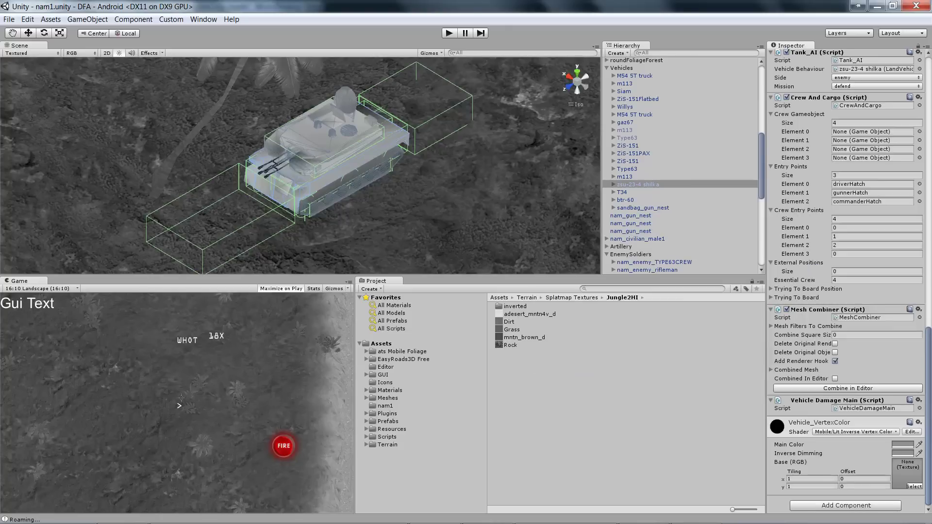
- Examine the shilka's inverted shading from the rear and side, selecting the T34 to clear the shilka's selection outline
alt+drag(243, 165, 146, 165)
alt+drag(389, 165, 160, 163)
alt+drag(452, 176, 501, 178)
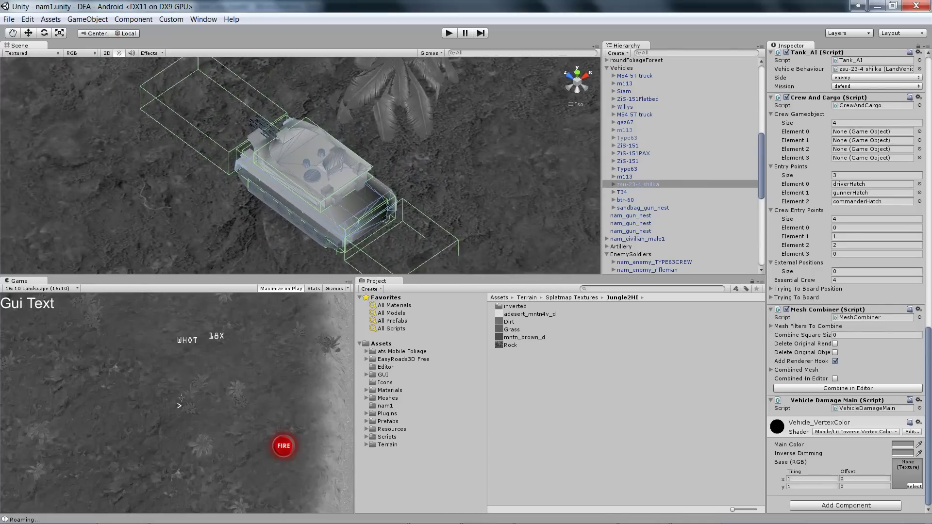
drag(316, 185, 432, 166)
click(622, 192)
alt+drag(310, 165, 335, 189)
alt+drag(384, 170, 388, 165)
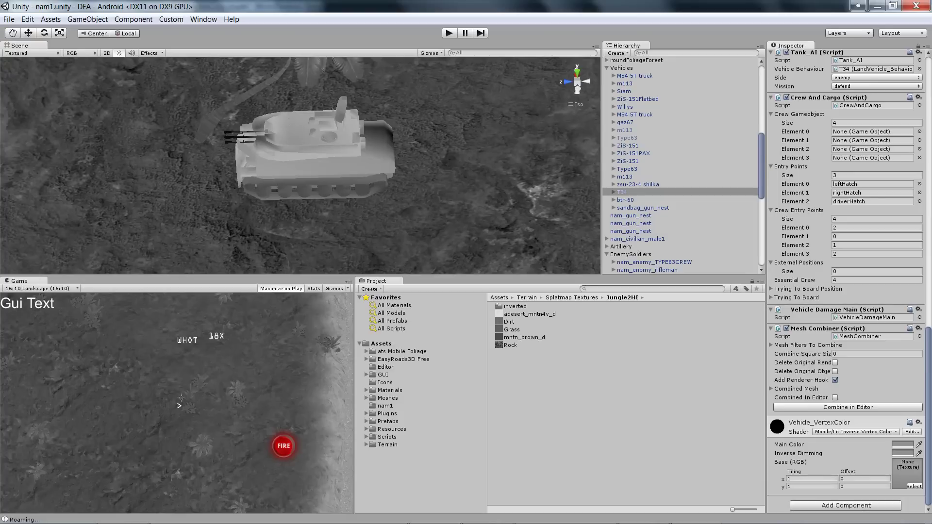
- Switch to MonoDevelop to view mobileInverseVertexColor.shader, and return to Unity to view the inverted shilka from farther away
click(692, 518)
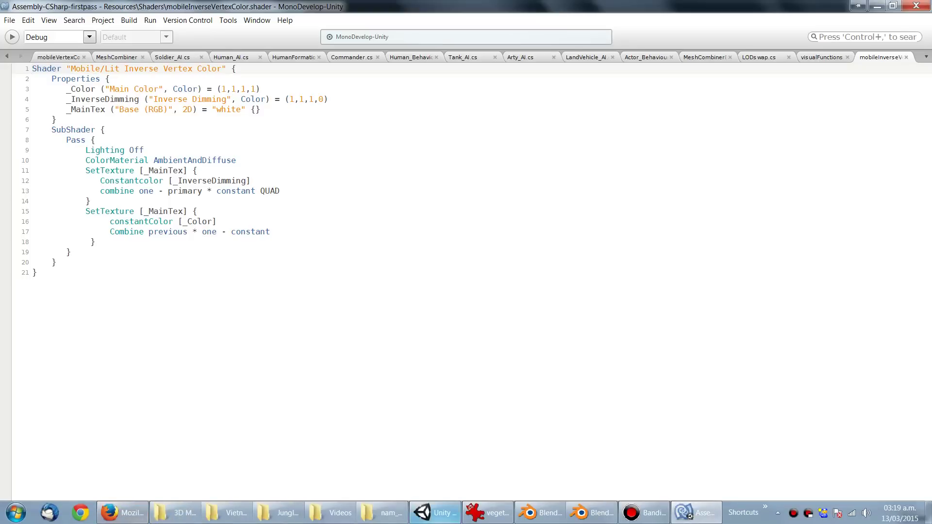
click(435, 513)
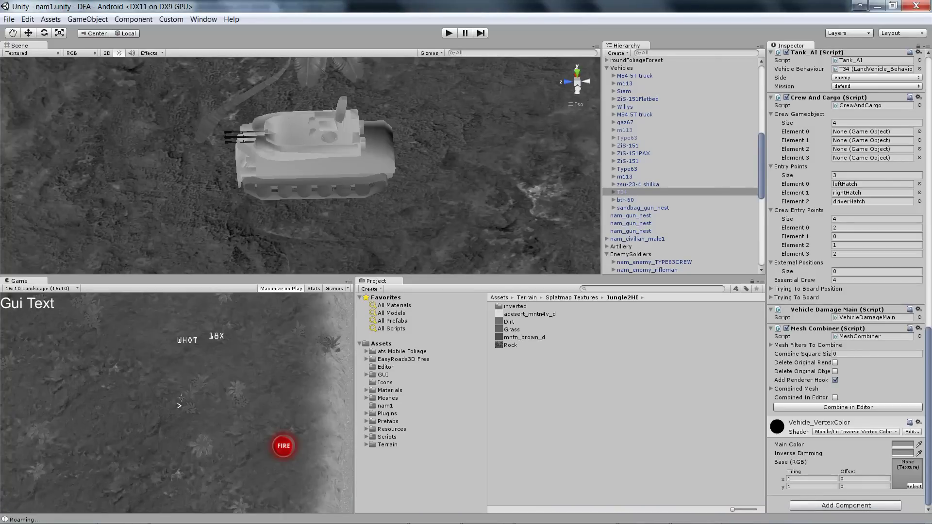
scroll(300, 165, down, 15)
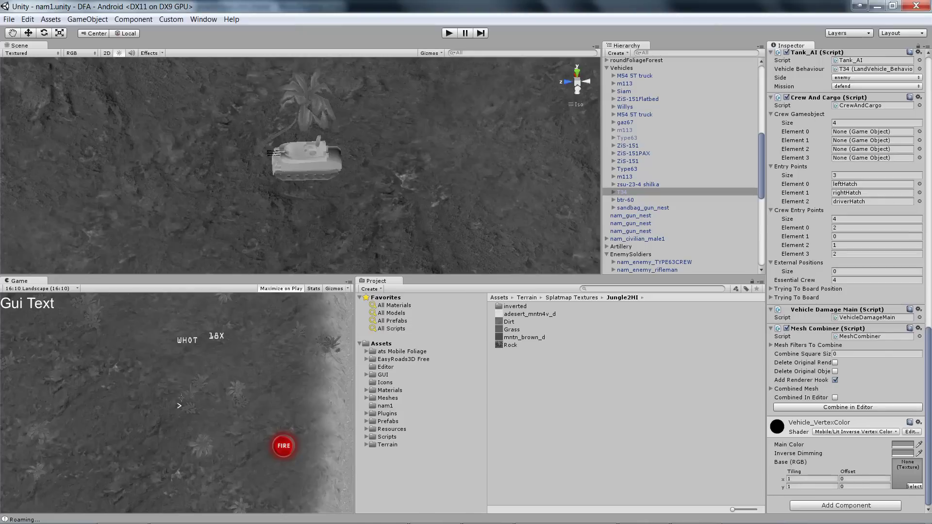
mouse_move(651, 521)
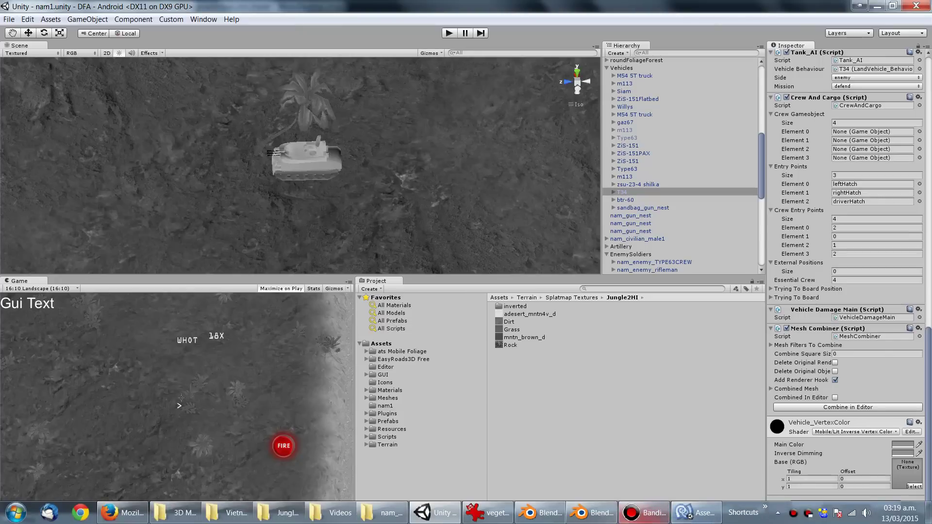